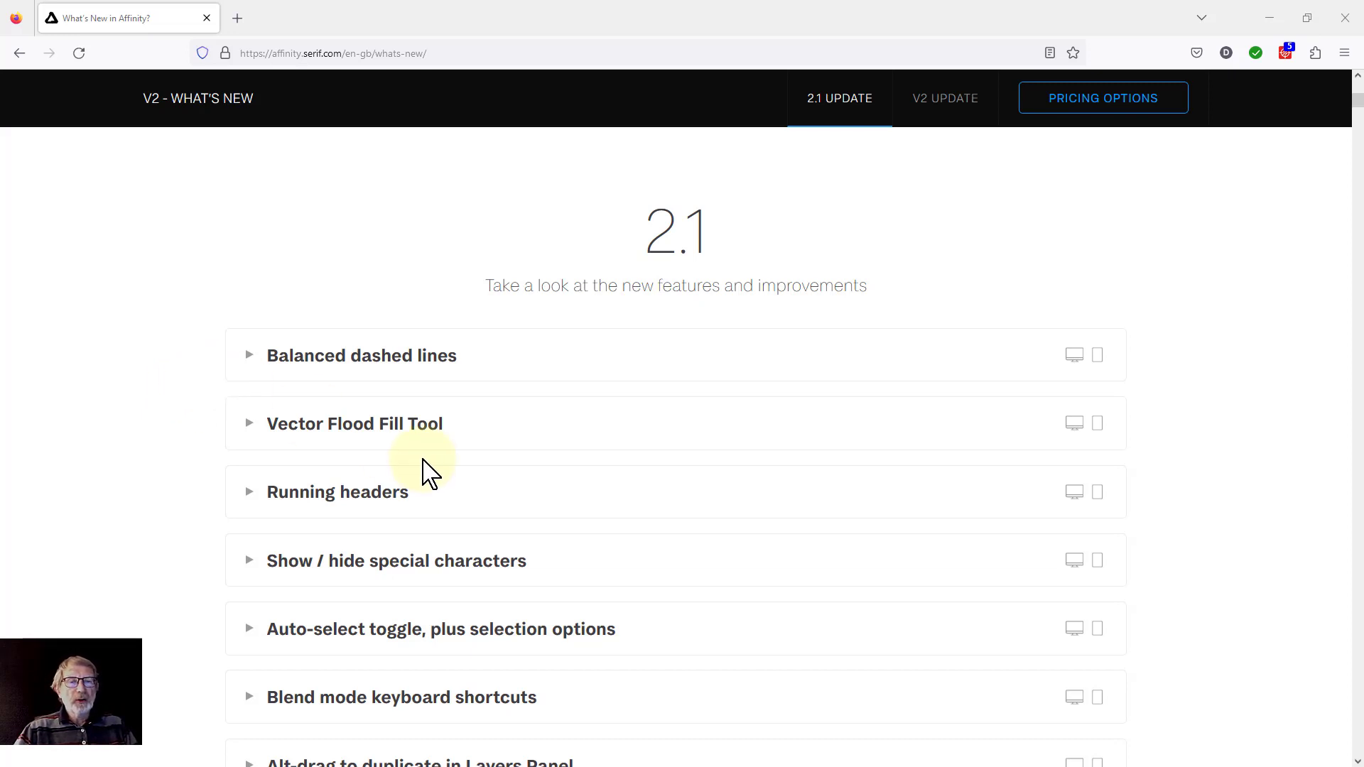
Expand the 'Balanced dashed lines' entry on the Affinity What's New page.
left_click(372, 364)
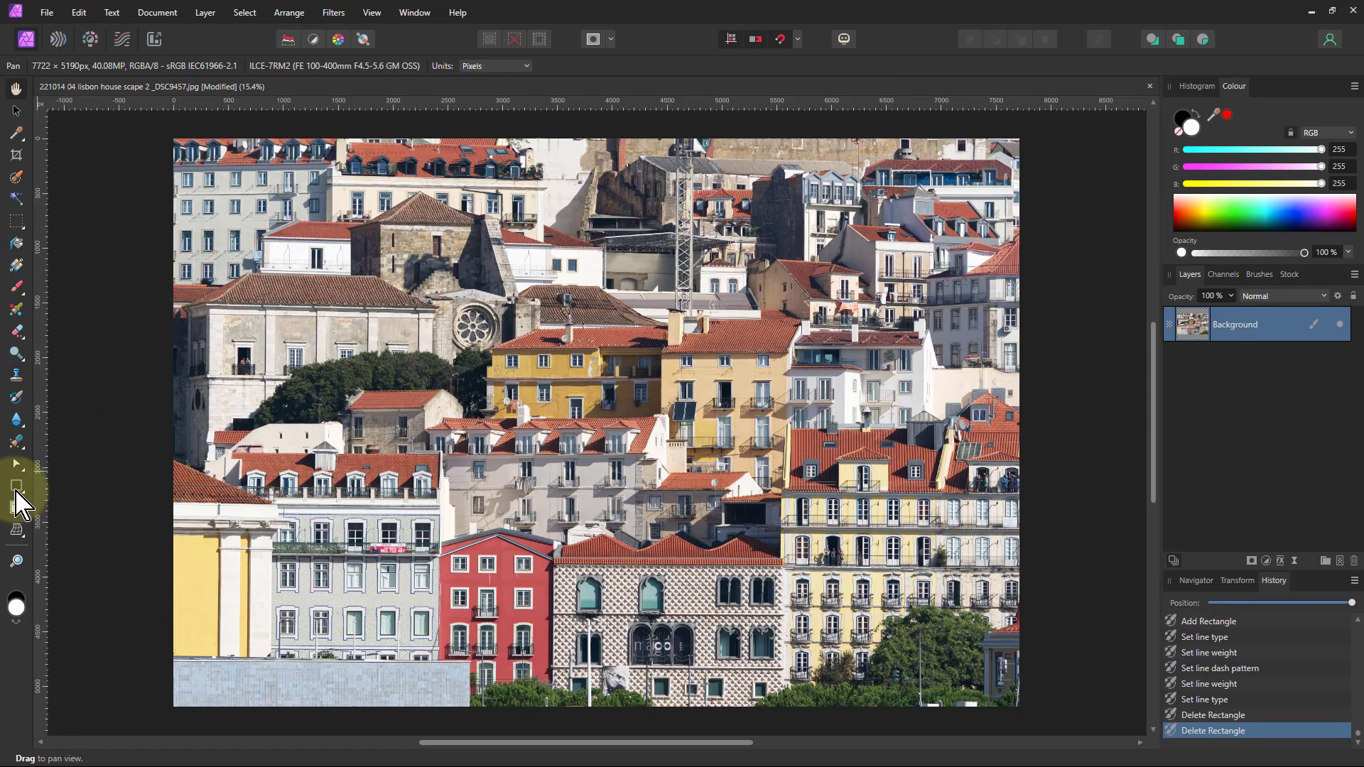
Draw a white-filled rectangle over the upper part of the Lisbon photo with the Rectangle Tool.
left_click(17, 488)
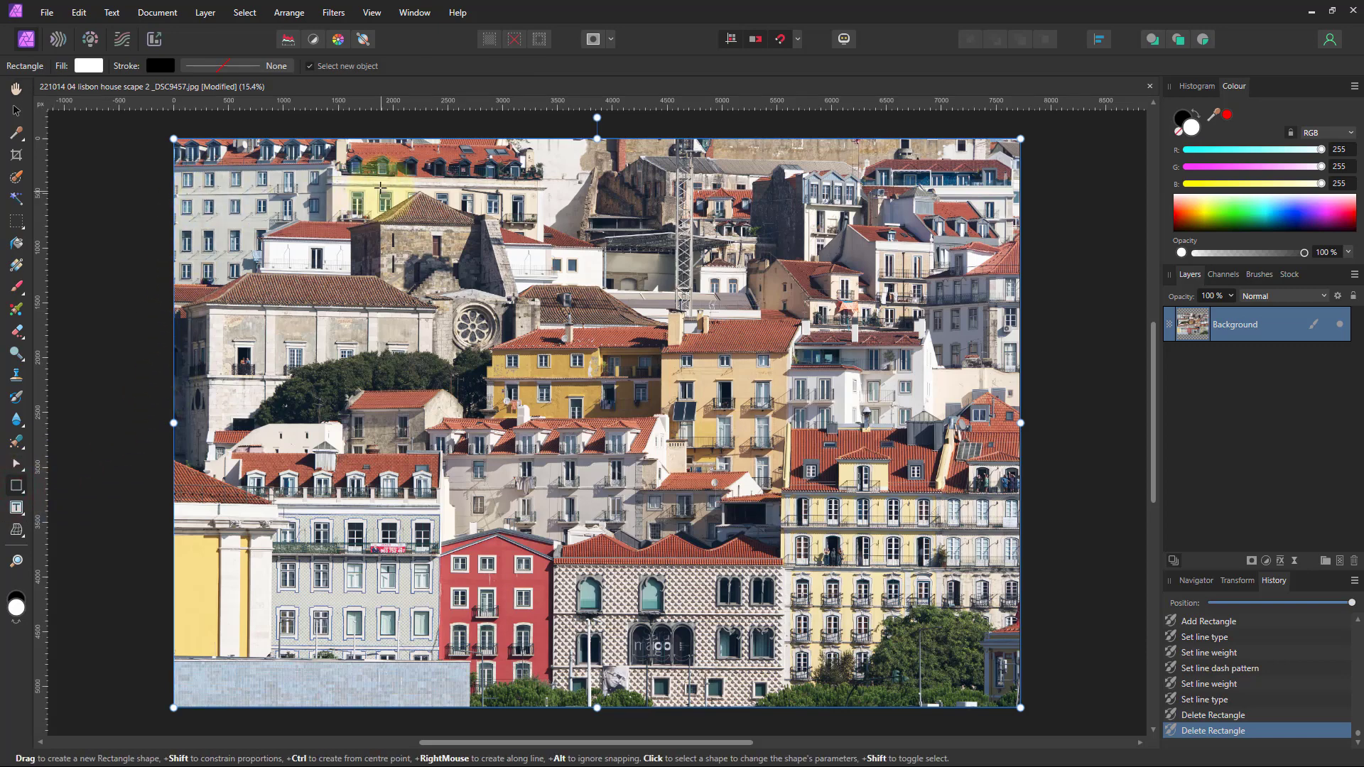
left_click_drag(379, 186, 572, 371)
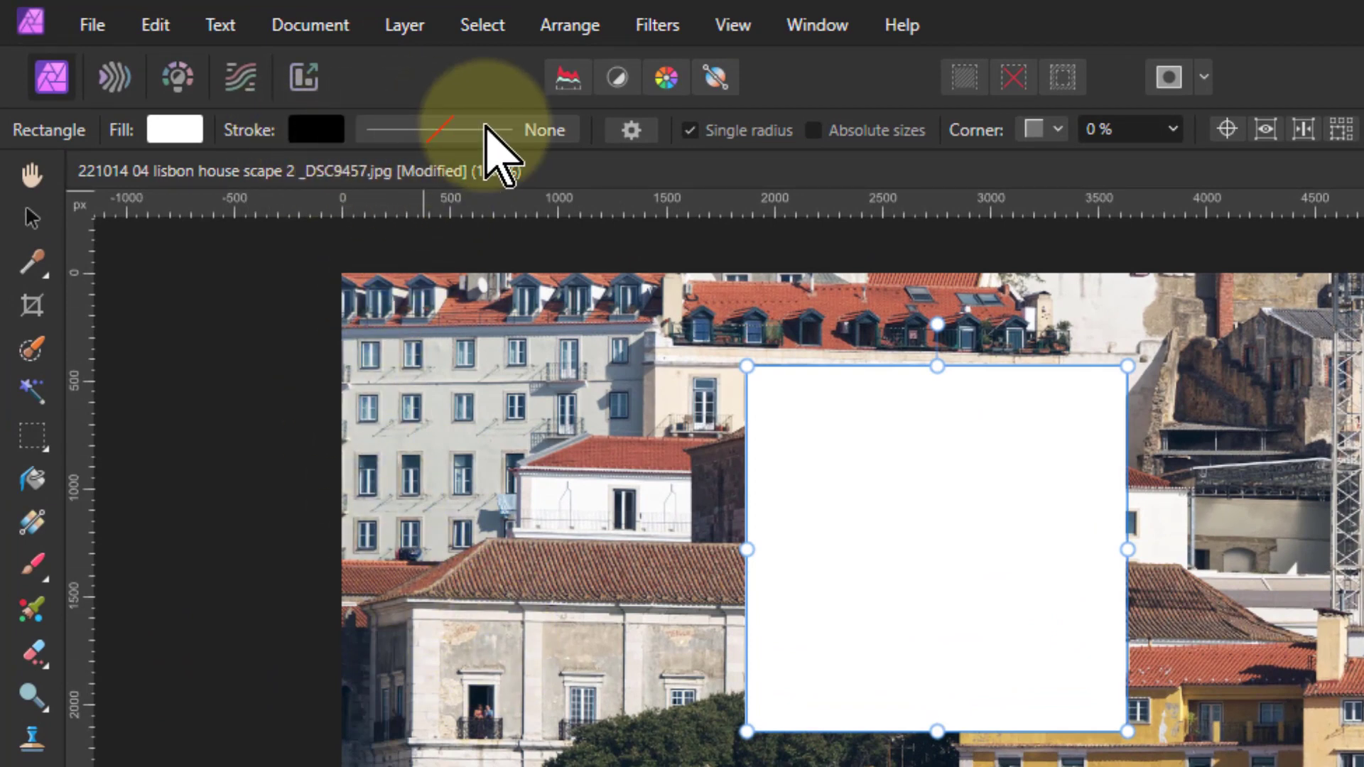
Give the rectangle a 21.8 pt dashed black border and pull its lower-right corner up slightly.
left_click(450, 135)
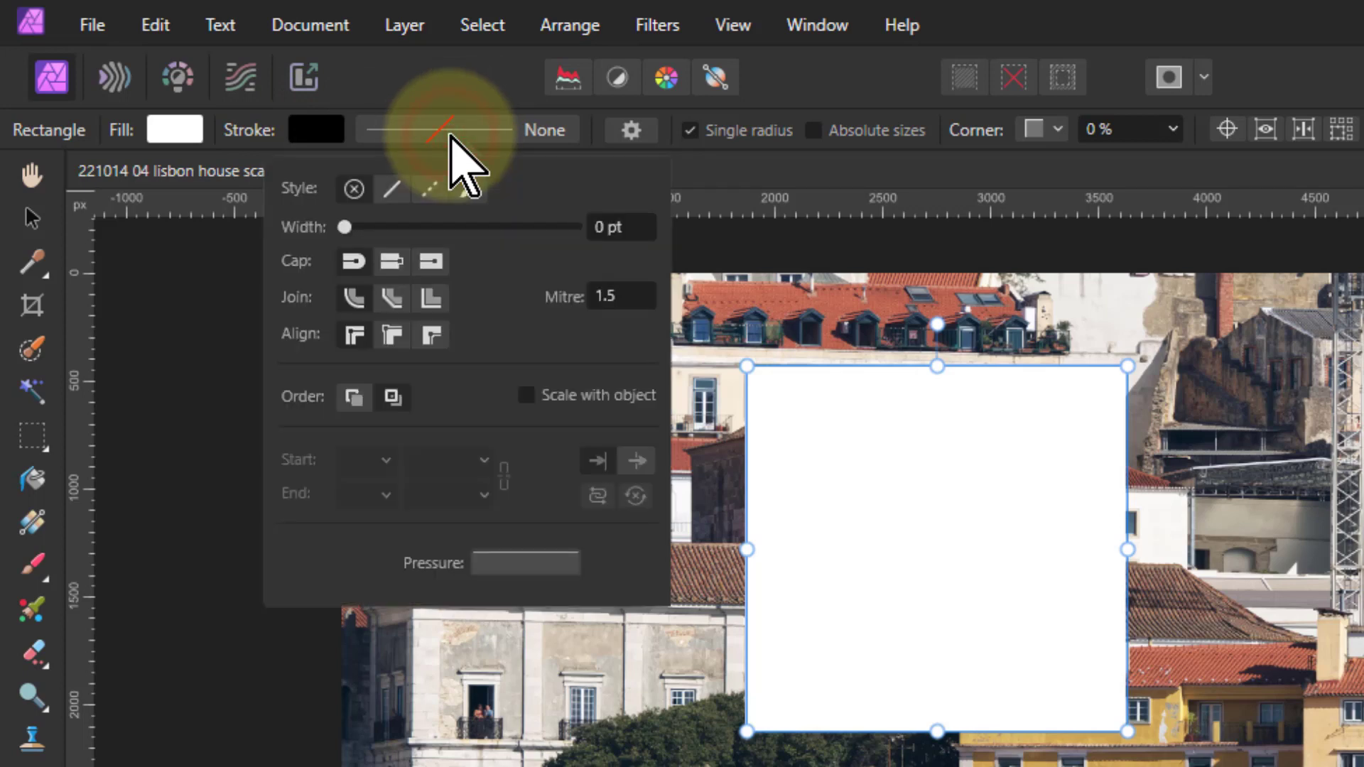
left_click(429, 190)
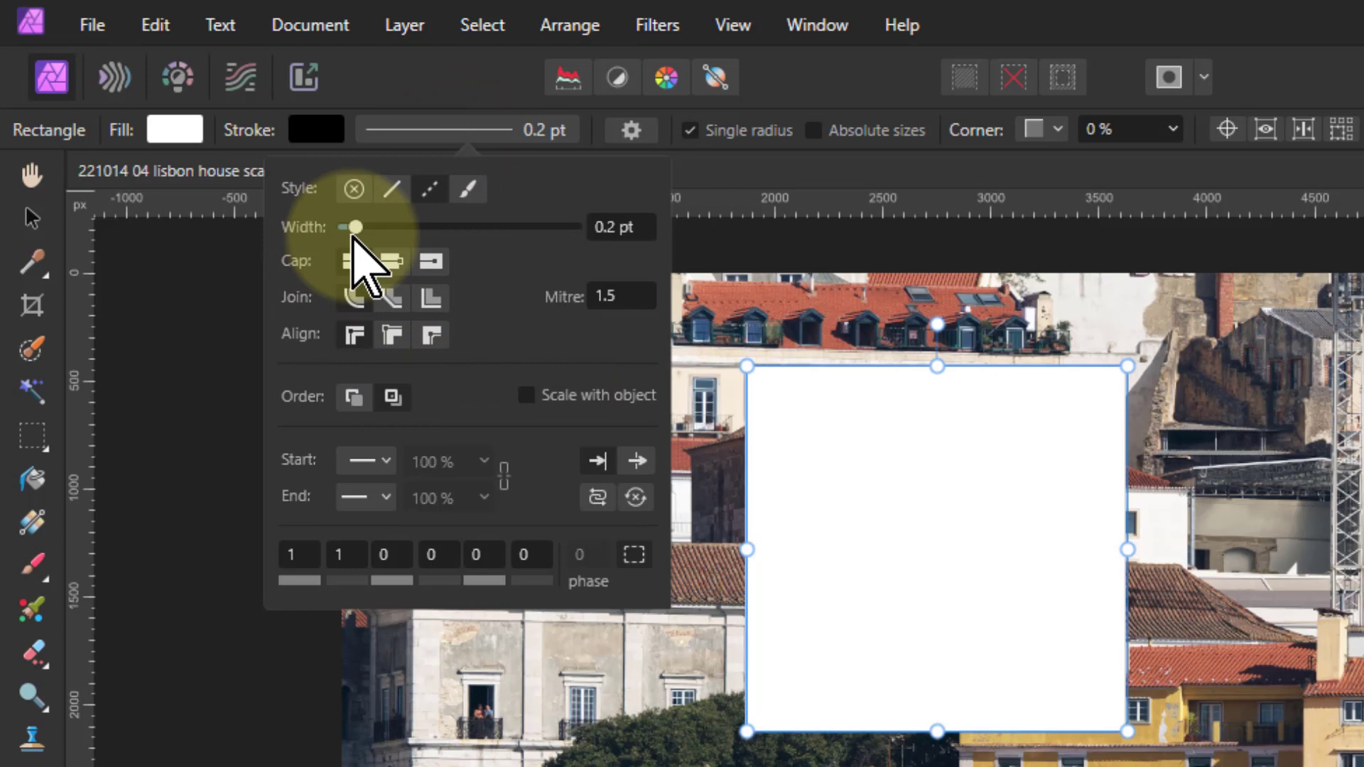
left_click(354, 227)
left_click_drag(356, 227, 475, 226)
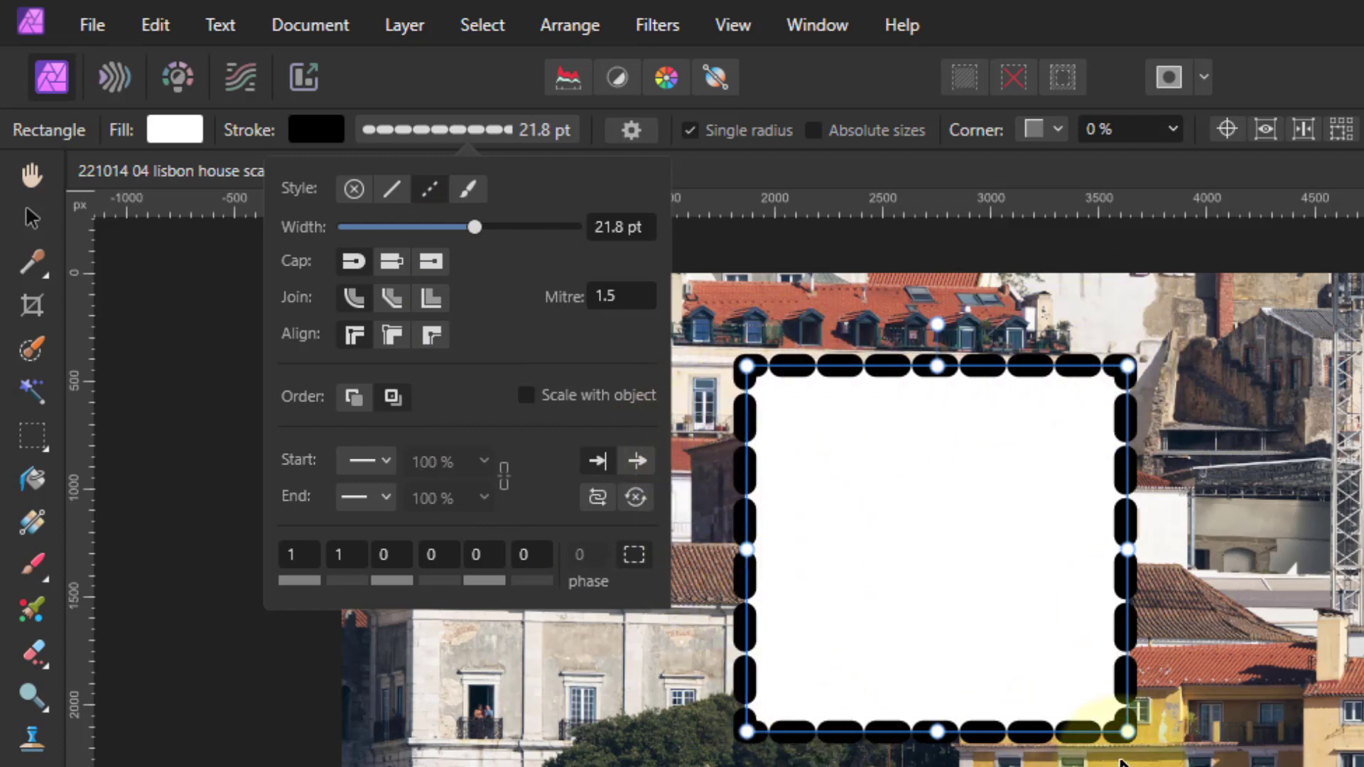
mouse_move(1129, 732)
left_mouse_down()
mouse_move(1177, 766)
mouse_move(1215, 766)
mouse_move(970, 586)
mouse_move(1026, 521)
mouse_move(1092, 582)
mouse_move(1120, 657)
left_mouse_up()
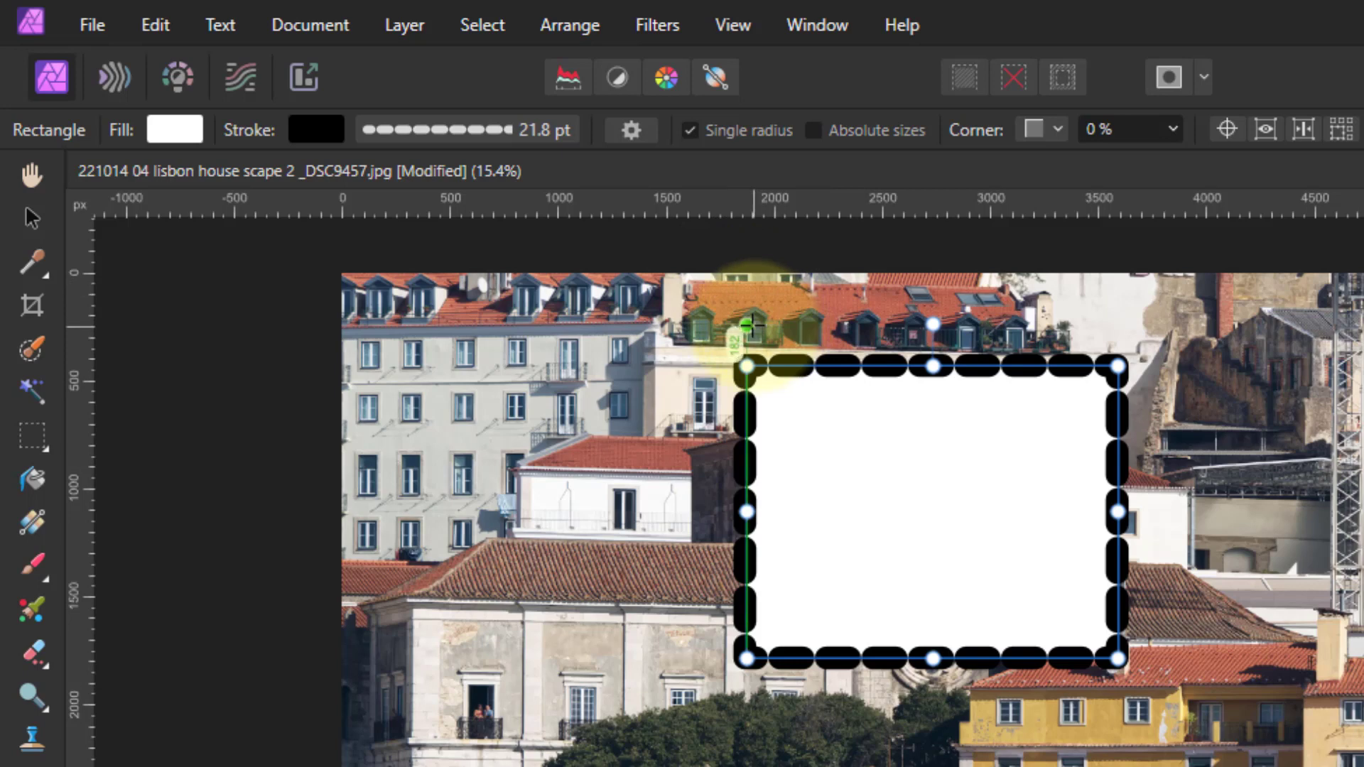
left_click(421, 129)
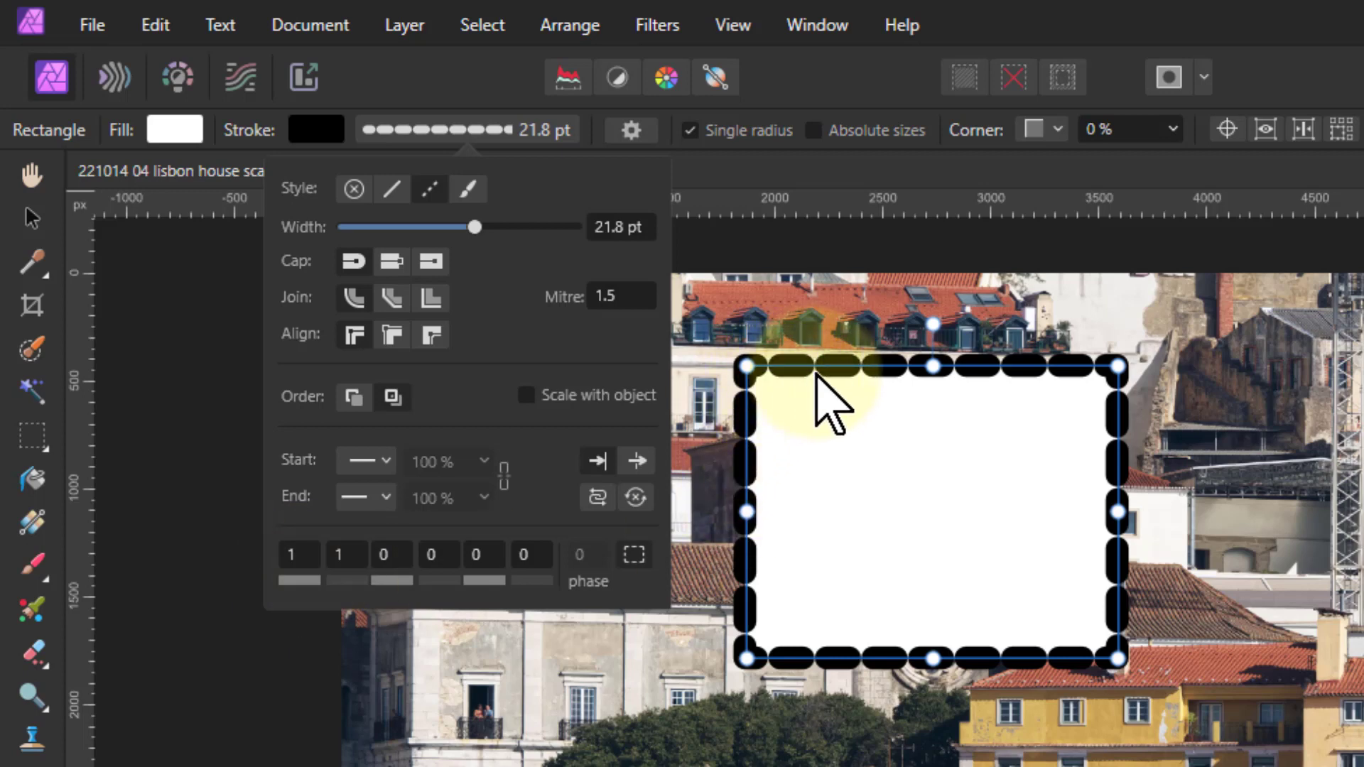
scroll(350, 561, "up", 1)
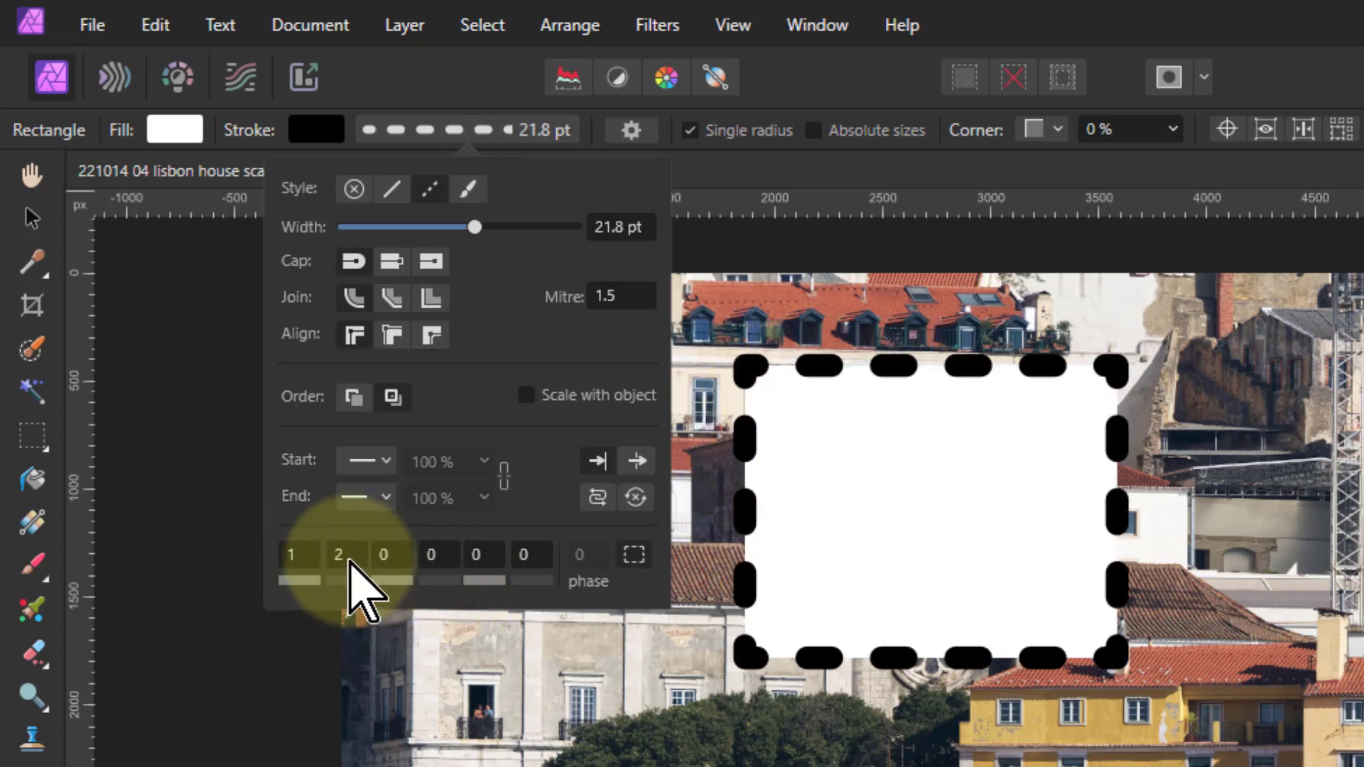
scroll(349, 562, "down", 1)
scroll(360, 572, "down", 1)
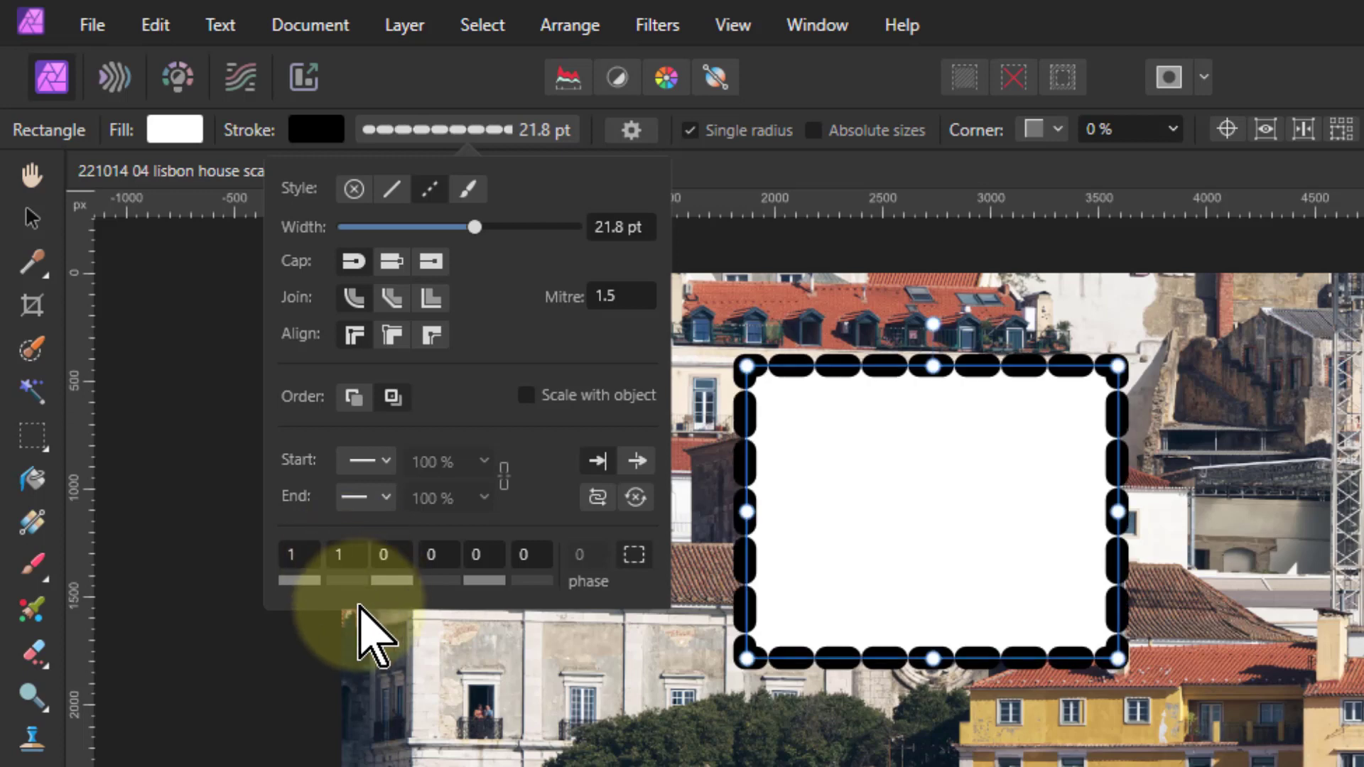
mouse_move(340, 584)
left_mouse_down()
mouse_move(283, 594)
mouse_move(417, 594)
mouse_move(109, 594)
left_mouse_up()
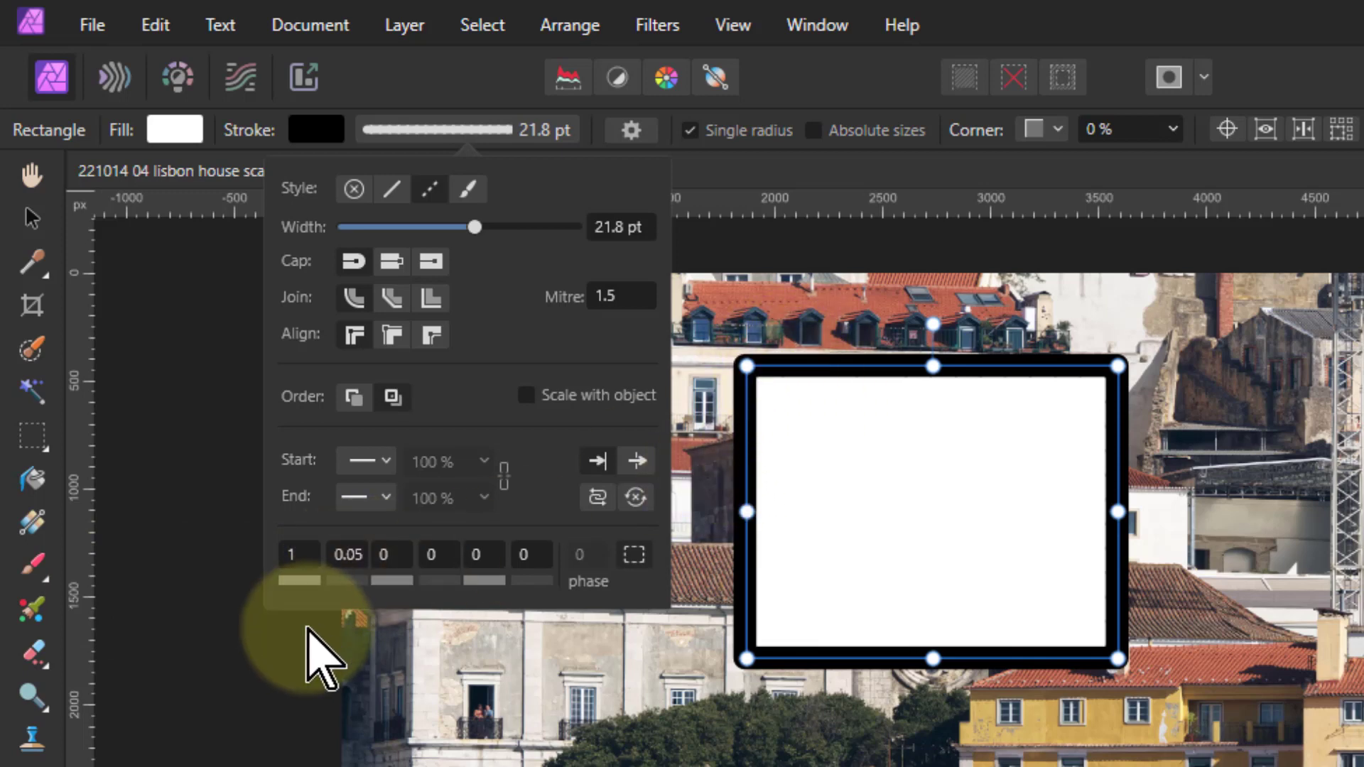
mouse_move(348, 565)
left_mouse_down()
mouse_move(445, 639)
mouse_move(414, 588)
left_mouse_up()
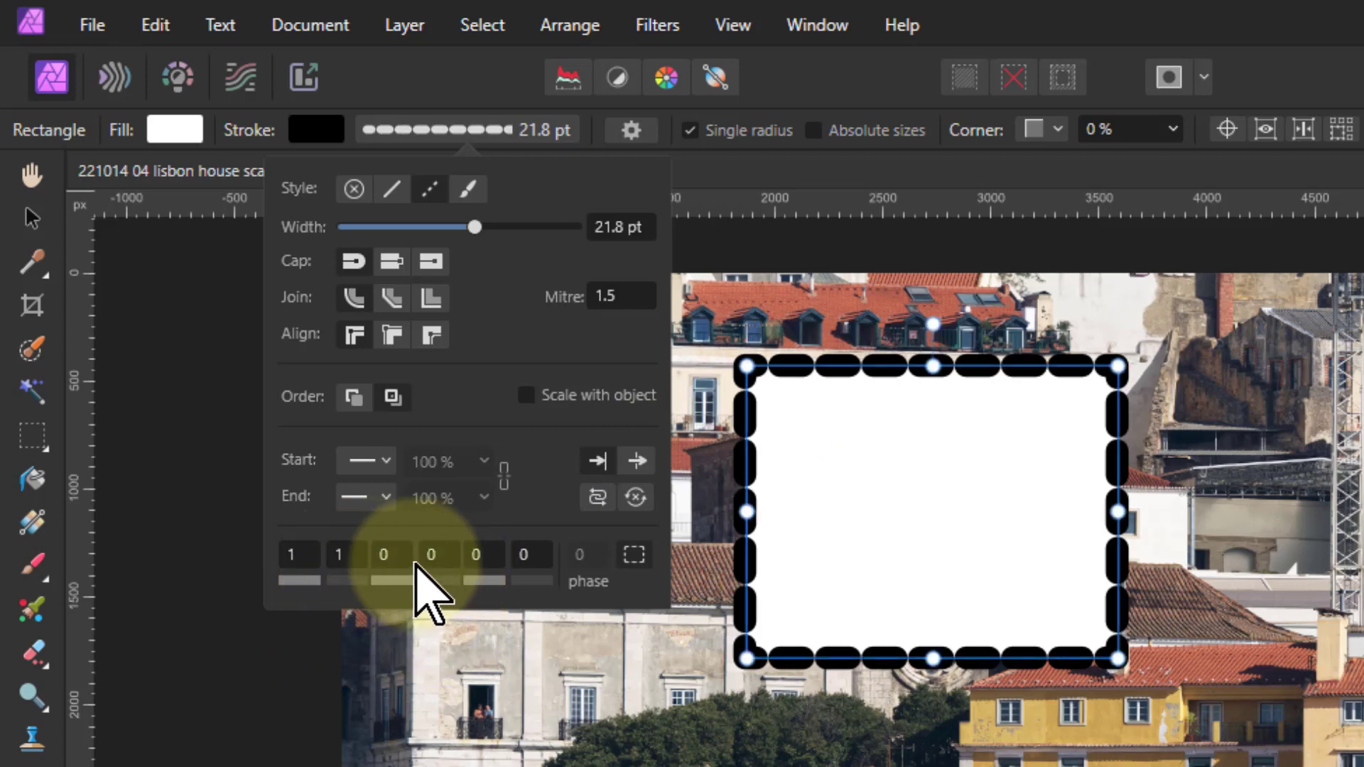
mouse_move(390, 573)
left_mouse_down()
mouse_move(451, 585)
mouse_move(438, 560)
mouse_move(441, 578)
mouse_move(478, 566)
mouse_move(397, 573)
left_mouse_up()
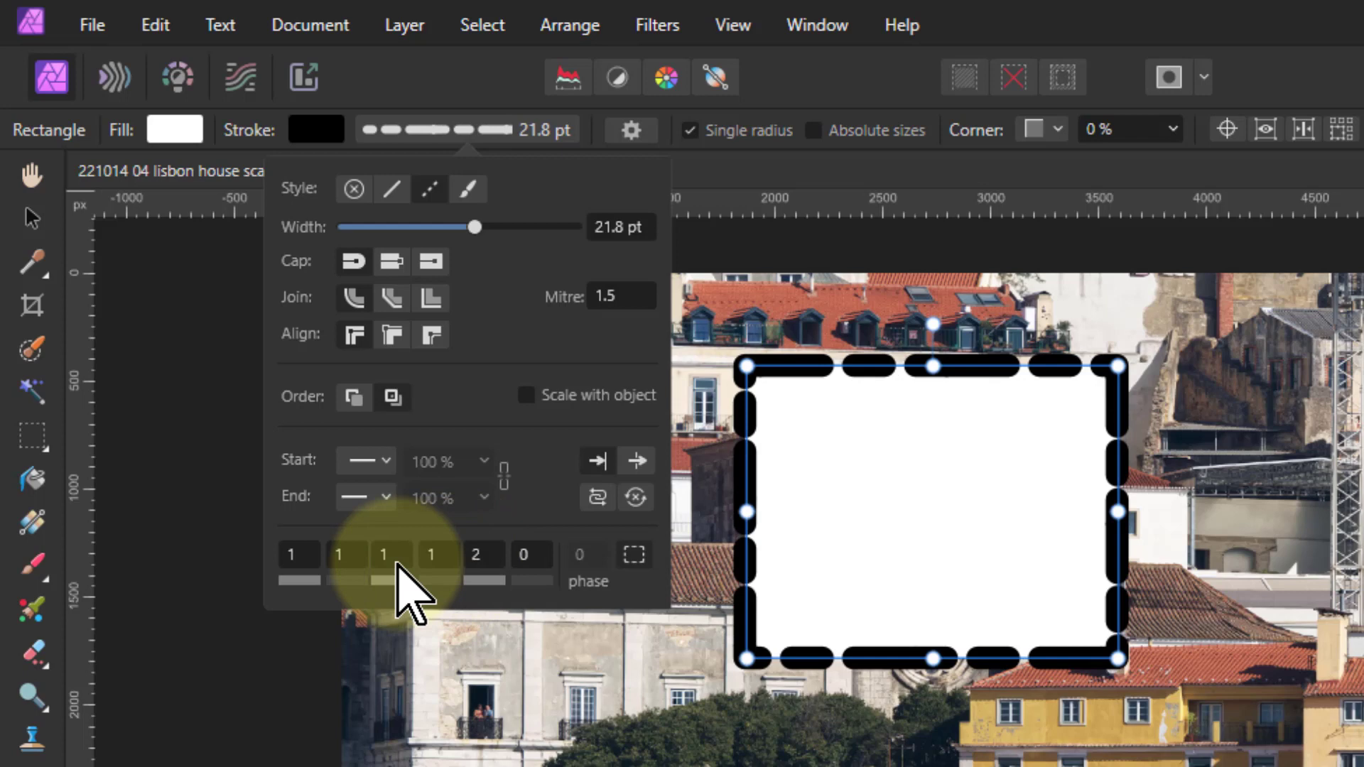
scroll(429, 566, "down", 1)
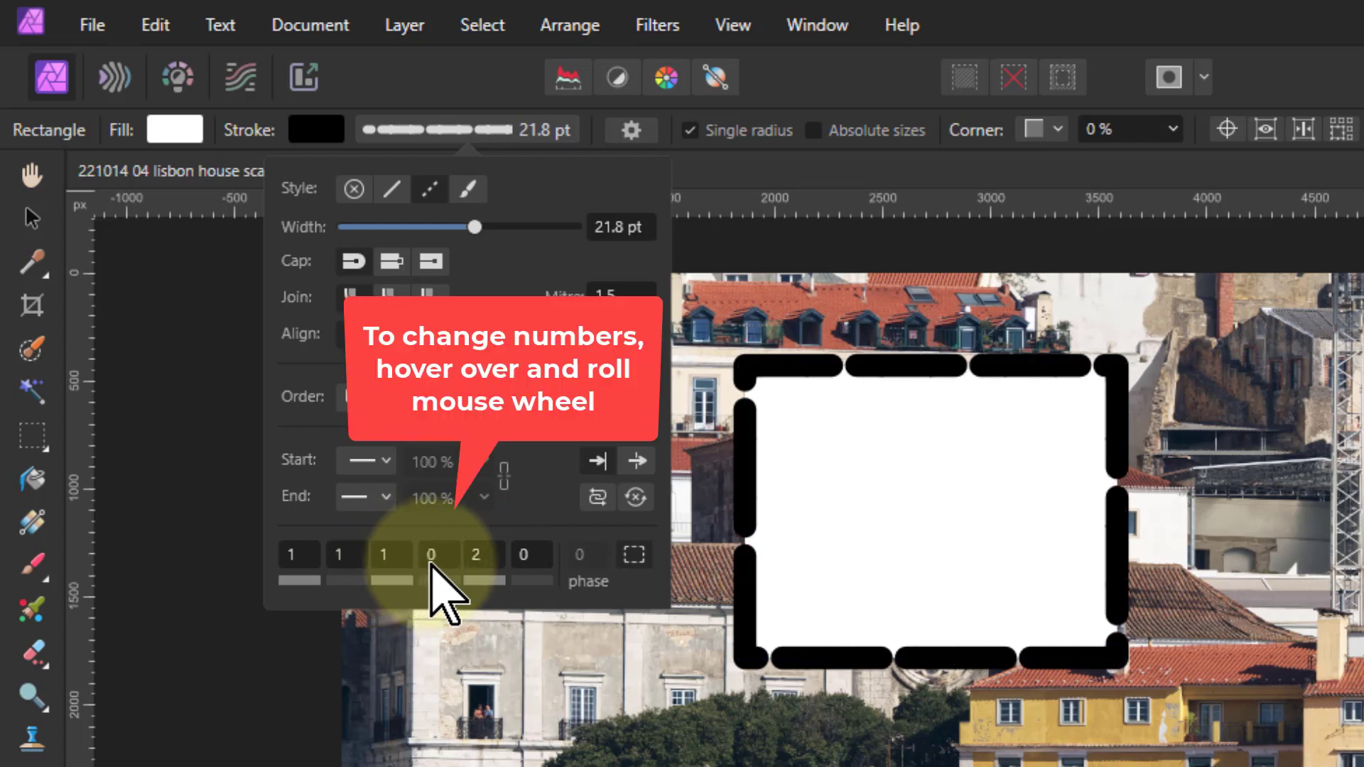
scroll(429, 562, "up", 3)
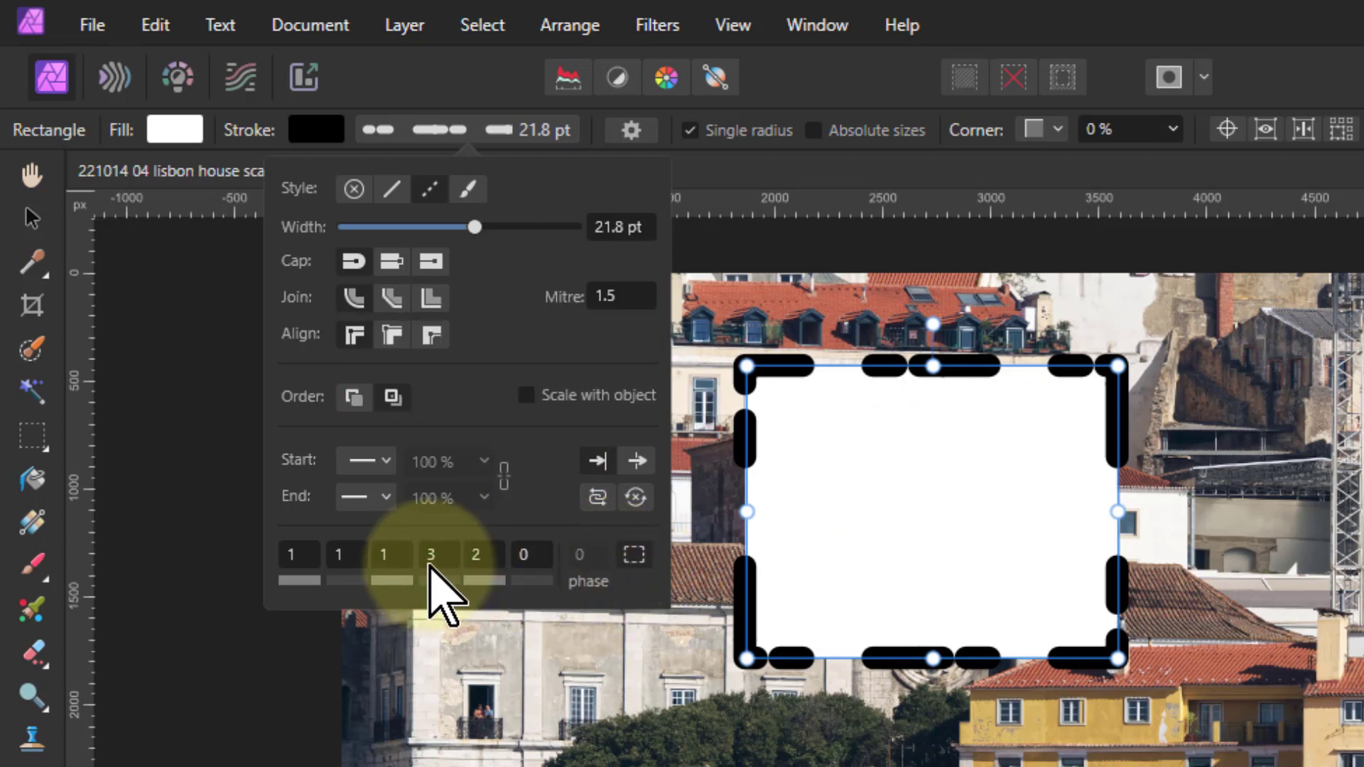
scroll(395, 564, "down", 1)
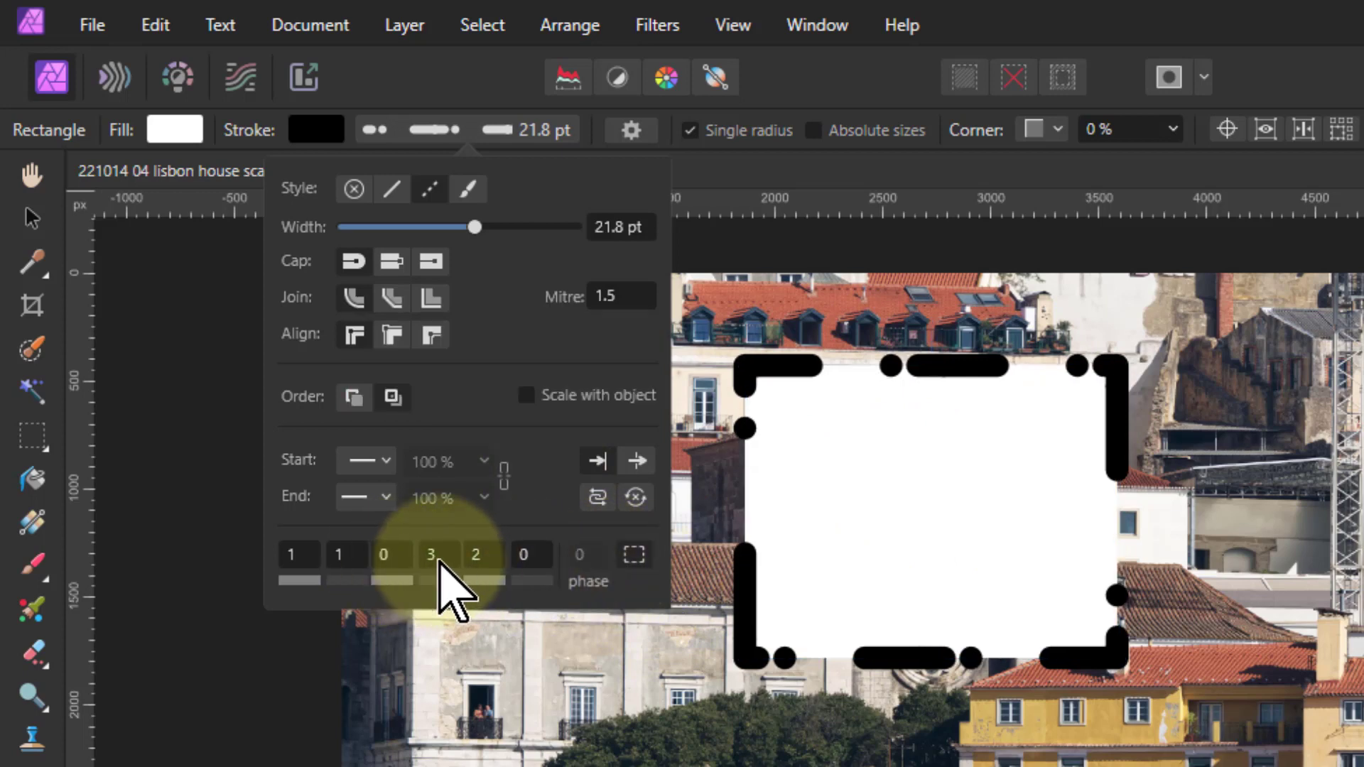
scroll(440, 561, "down", 3)
scroll(483, 560, "down", 2)
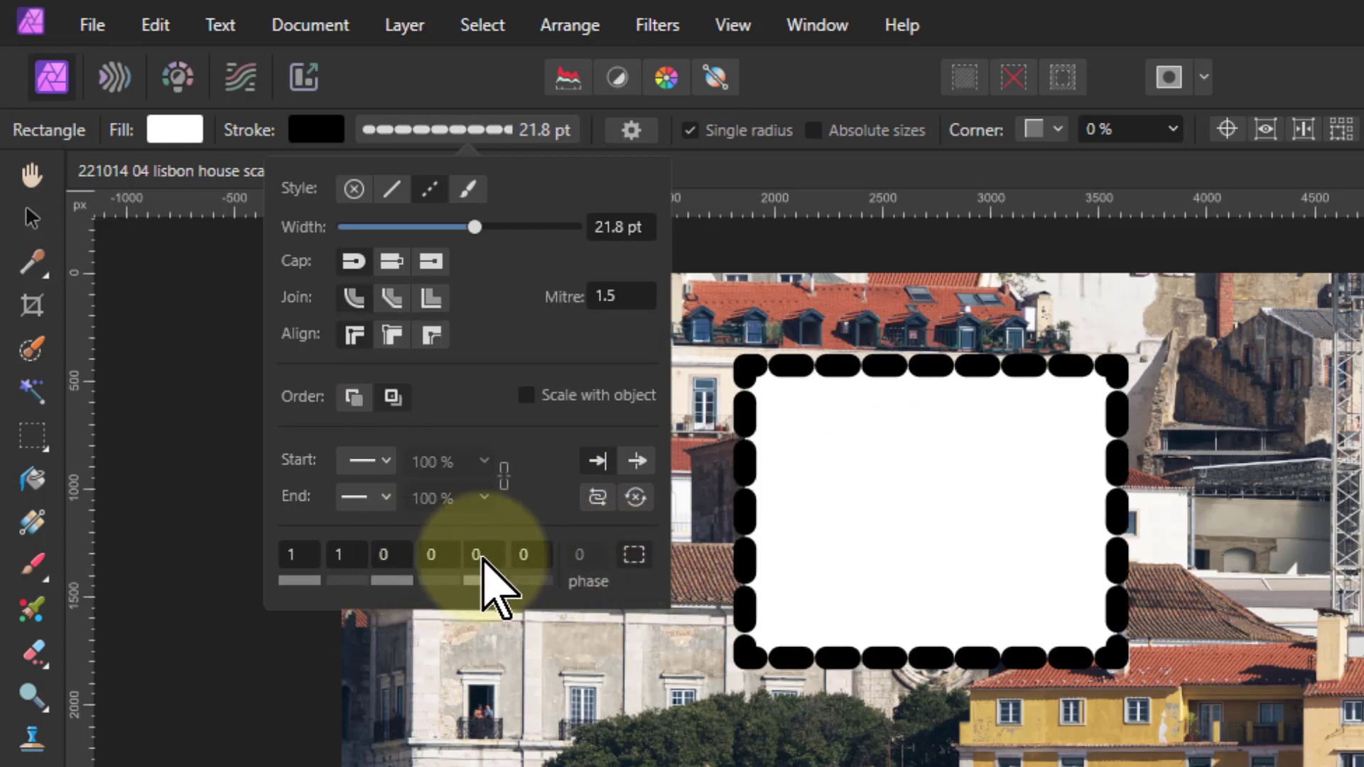
Turn off balanced dashes and make the border a solid 0 pt line, leaving a plain white box.
left_click(634, 557)
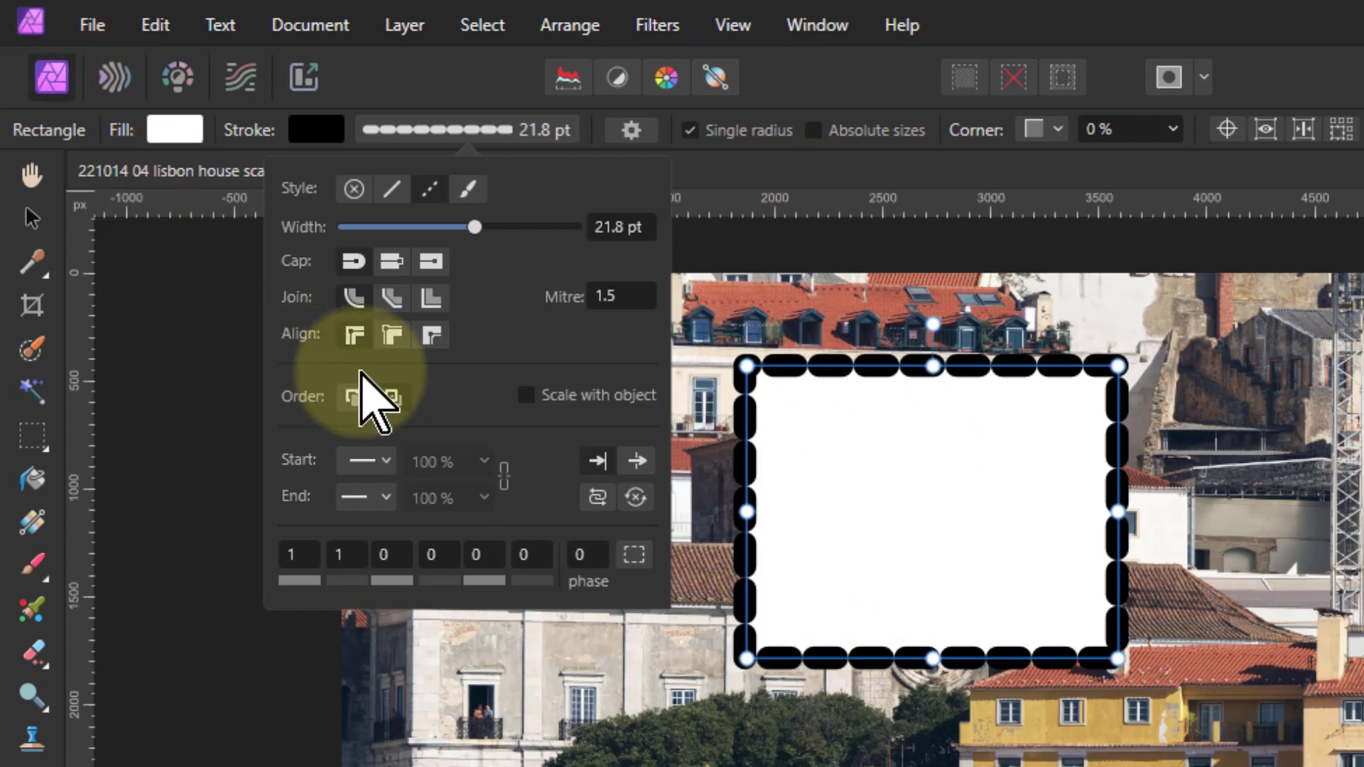
left_click_drag(473, 227, 249, 235)
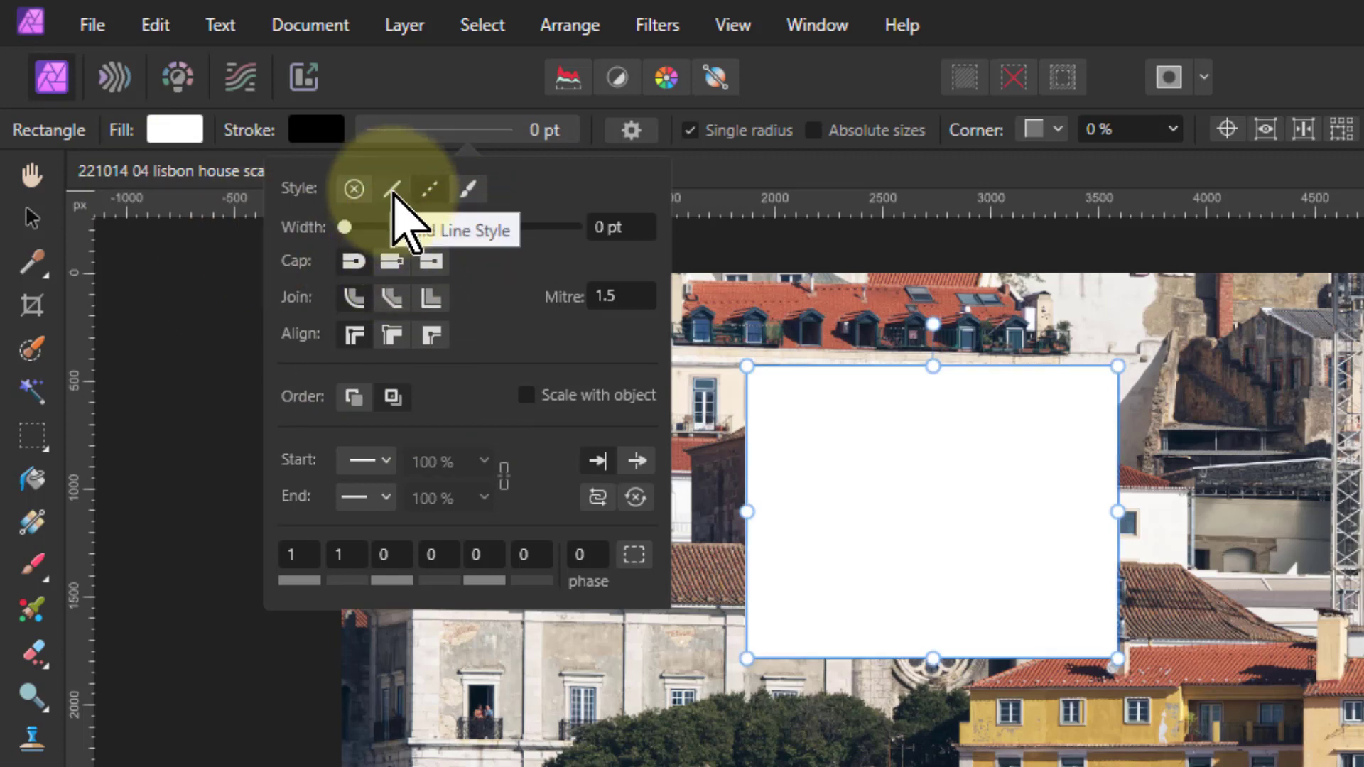
left_click(393, 190)
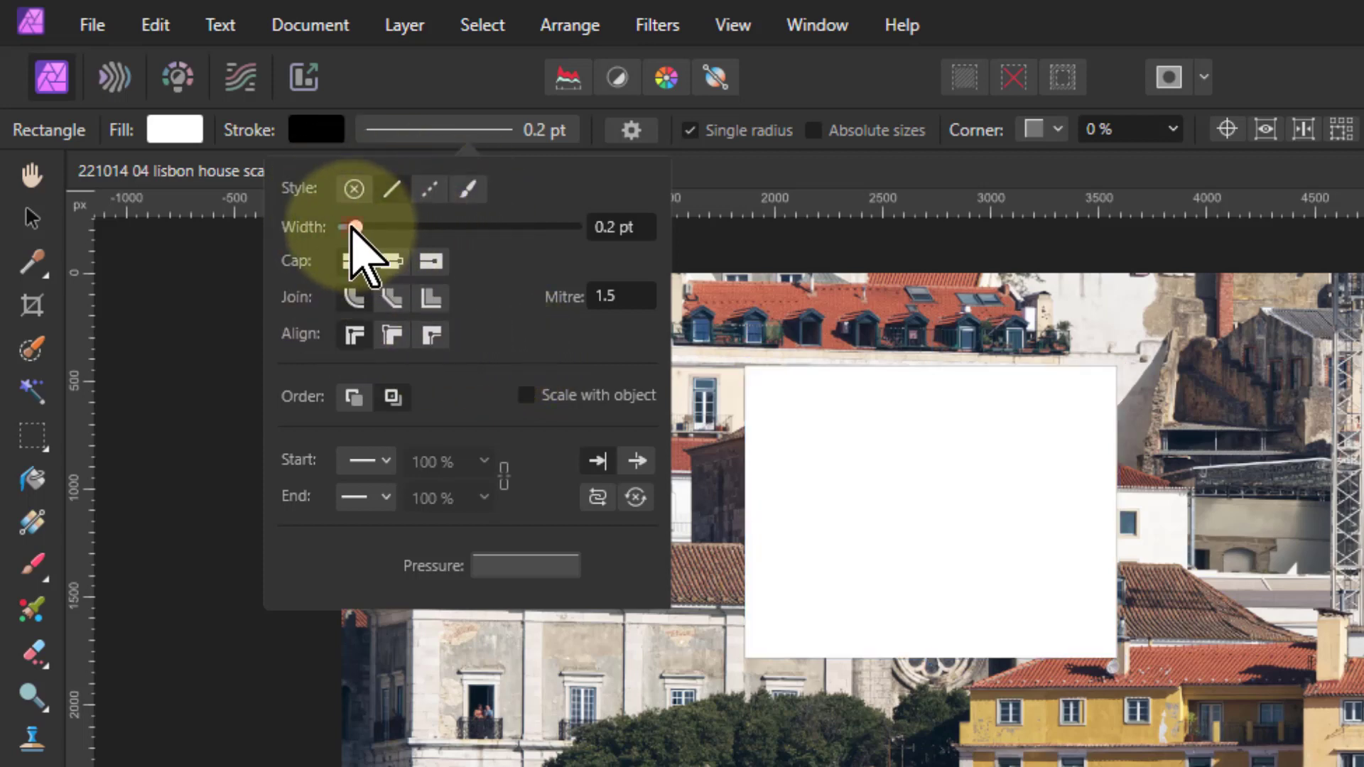
left_click_drag(355, 228, 344, 227)
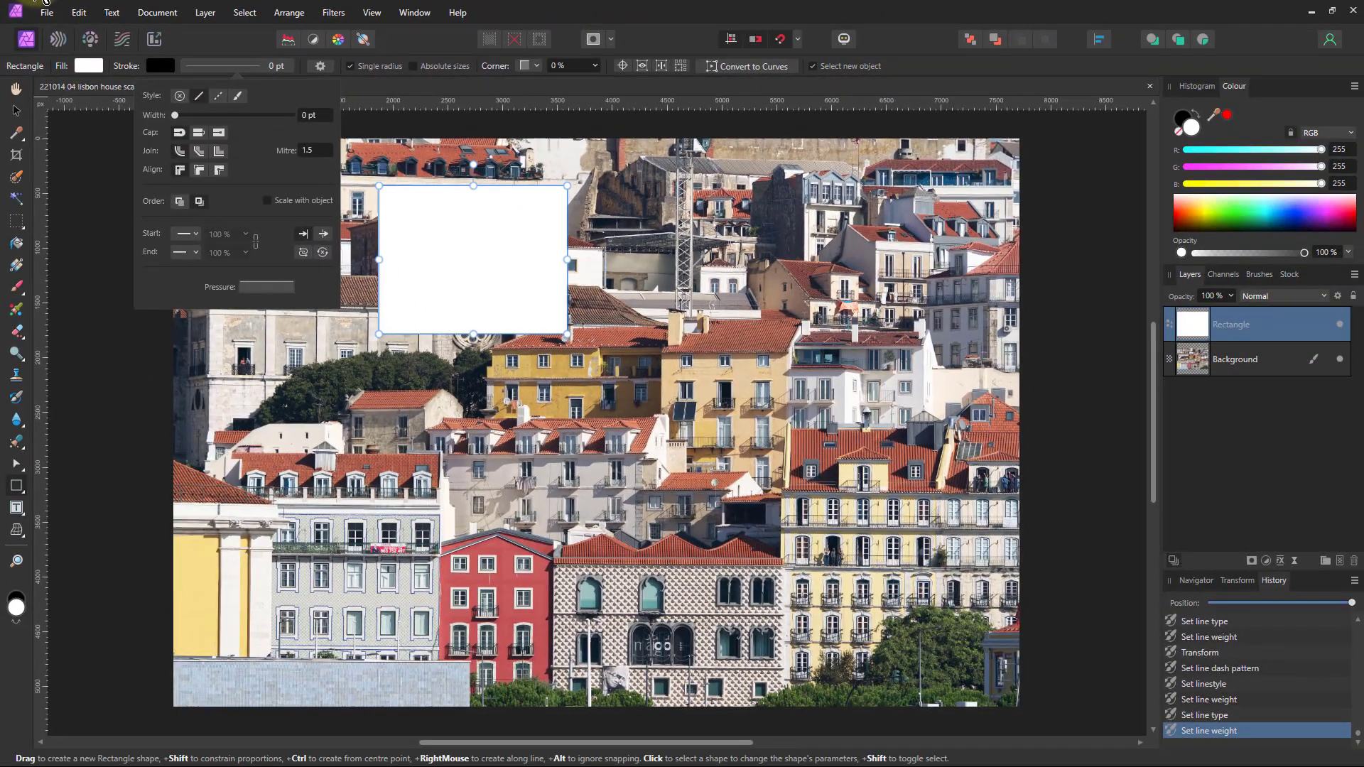
Back in Firefox, collapse Balanced dashed lines and briefly expand Vector Flood Fill Tool and Running headers.
key("alt+Tab")
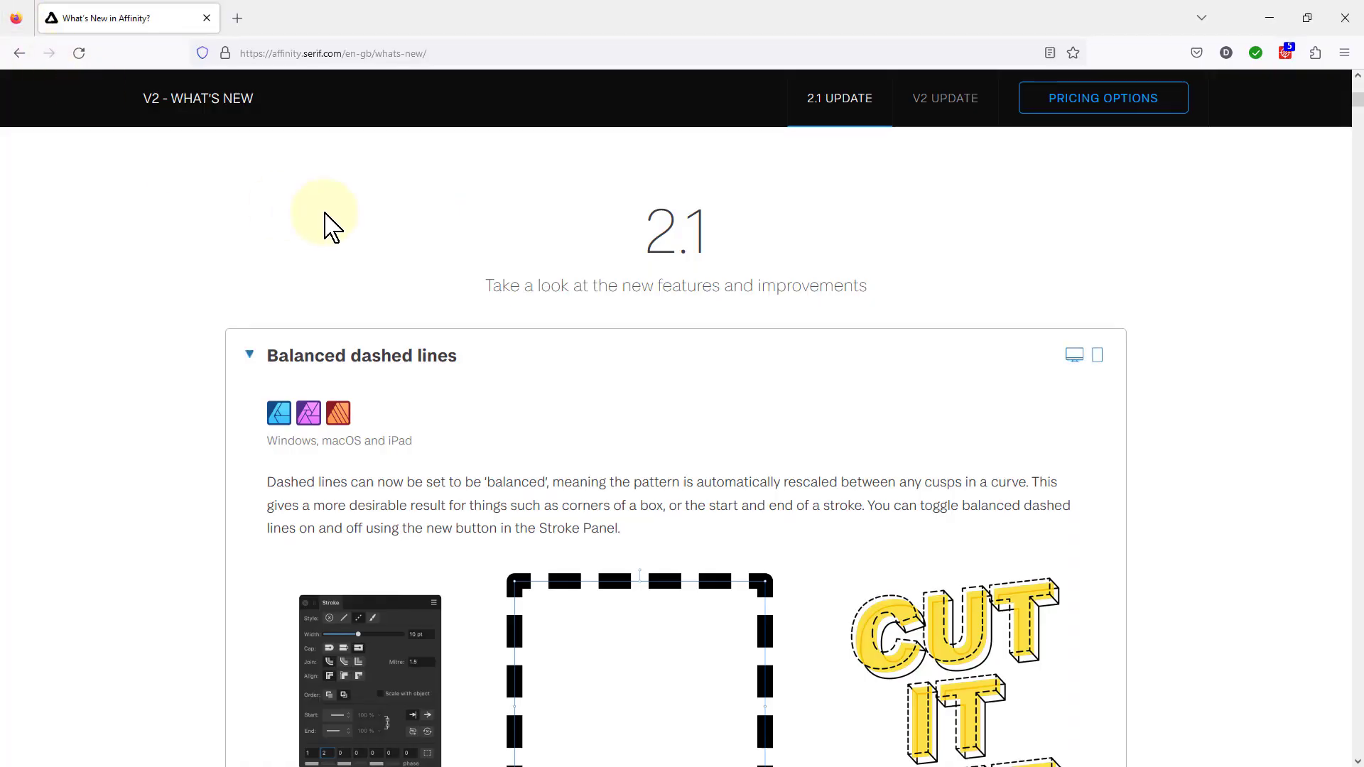
left_click(401, 355)
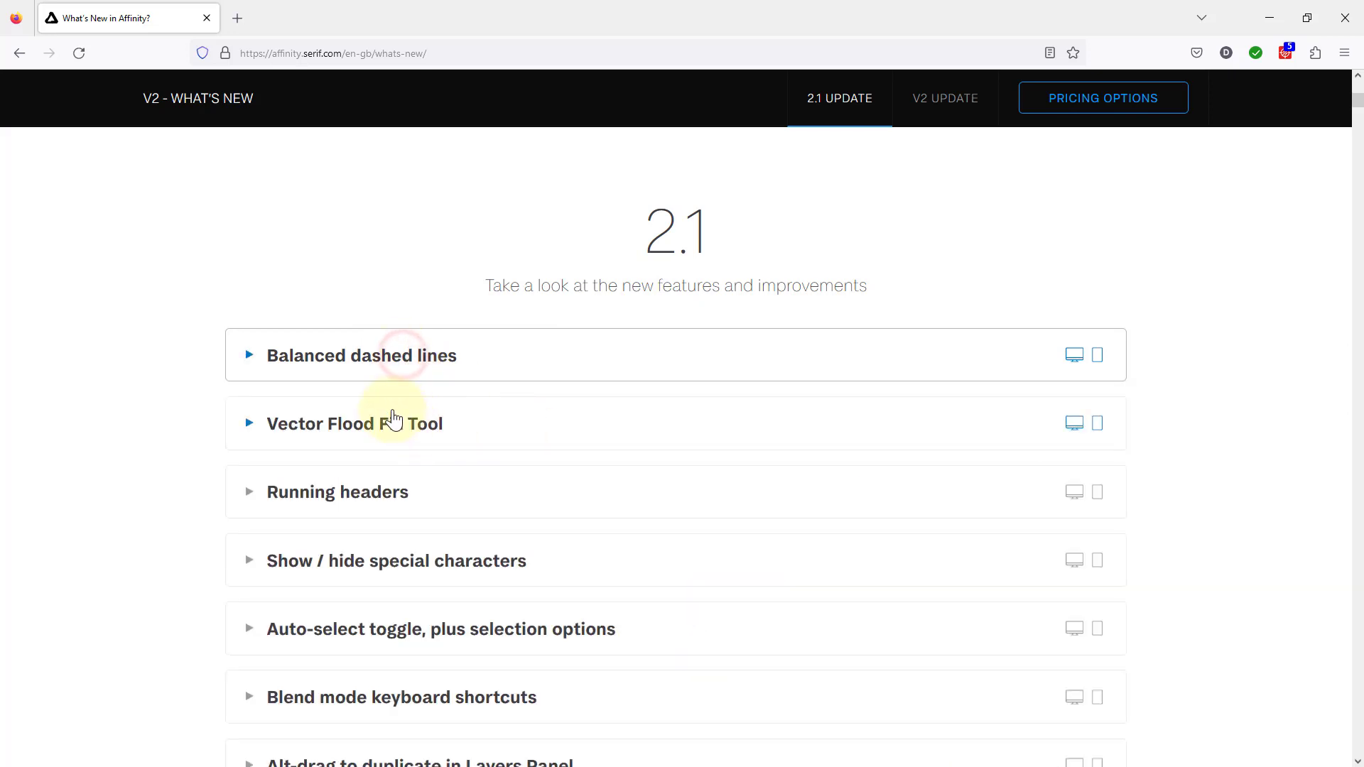
left_click(359, 433)
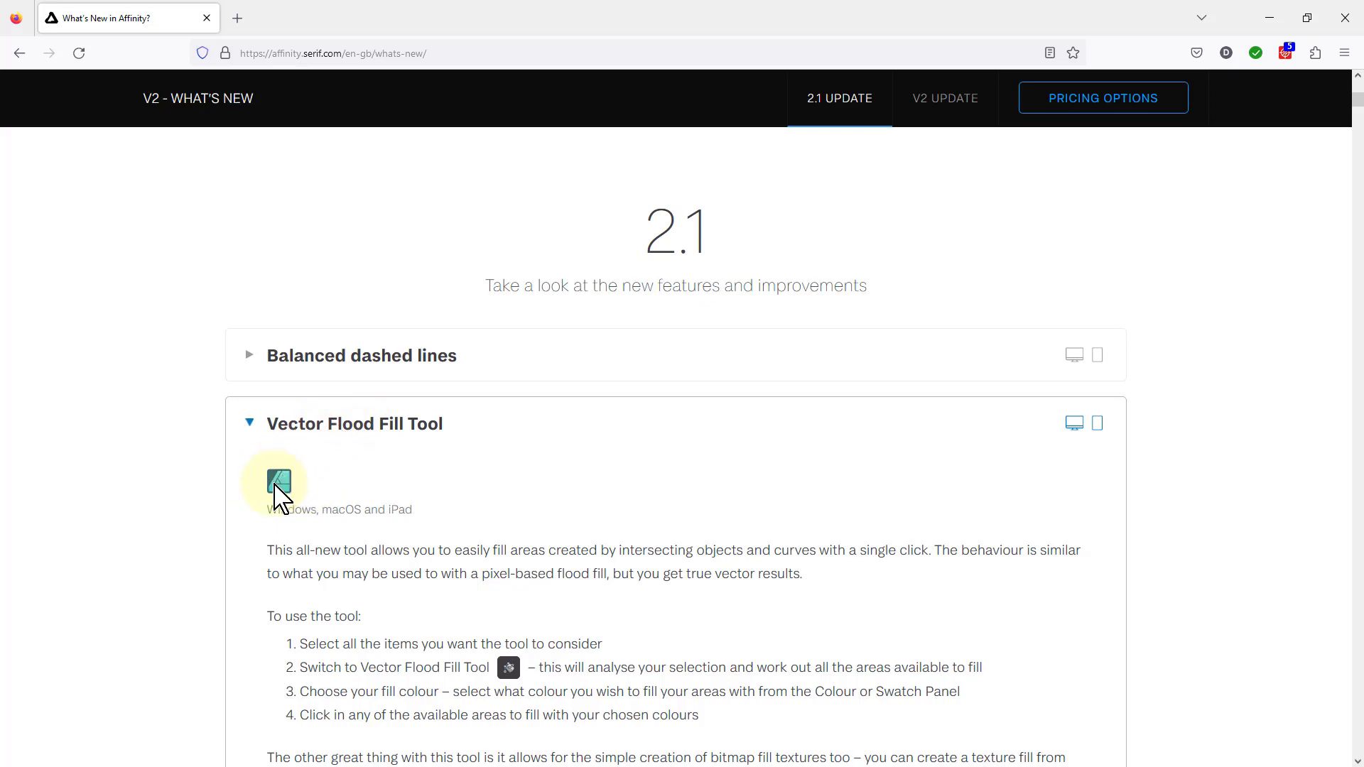
left_click(339, 430)
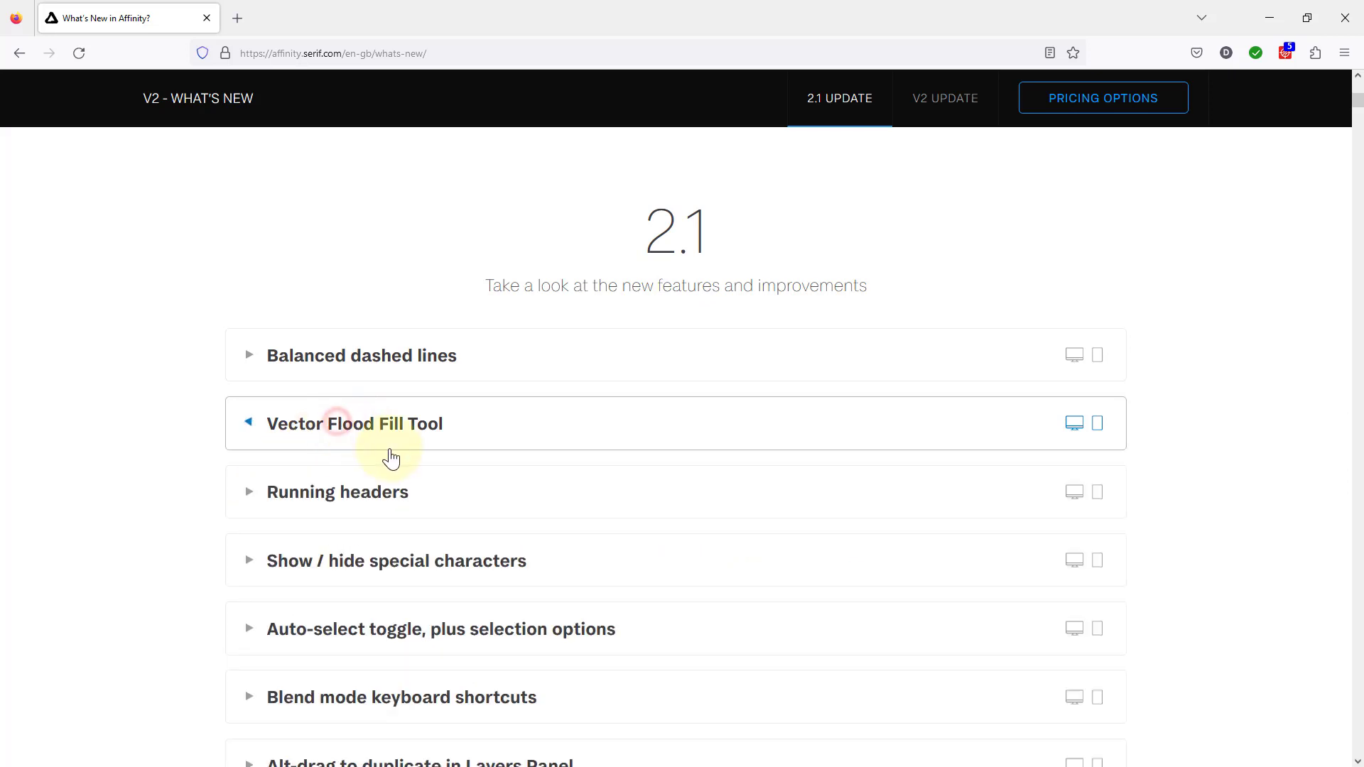
left_click(333, 497)
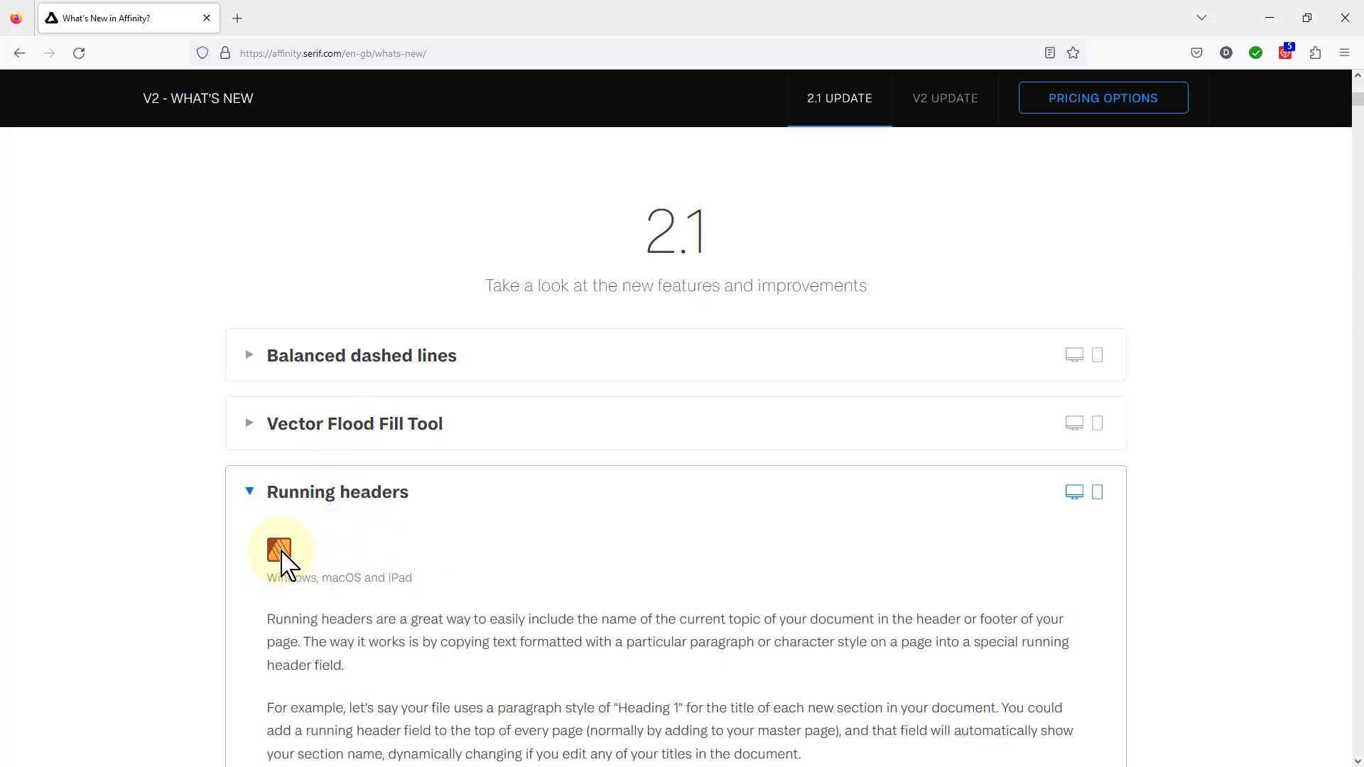
left_click(338, 497)
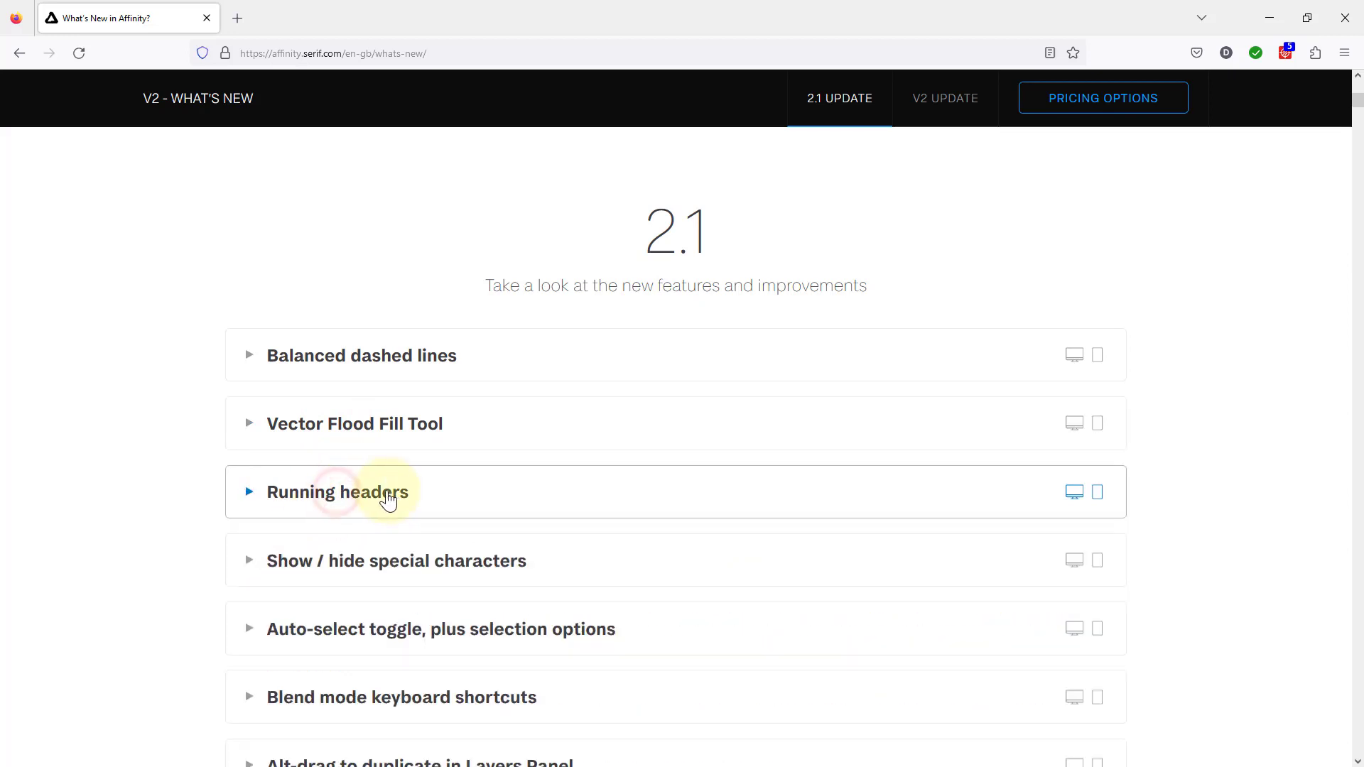
Scroll down and expand the 'Show / hide special characters' entry.
scroll(384, 501, "down", 2)
scroll(377, 495, "down", 2)
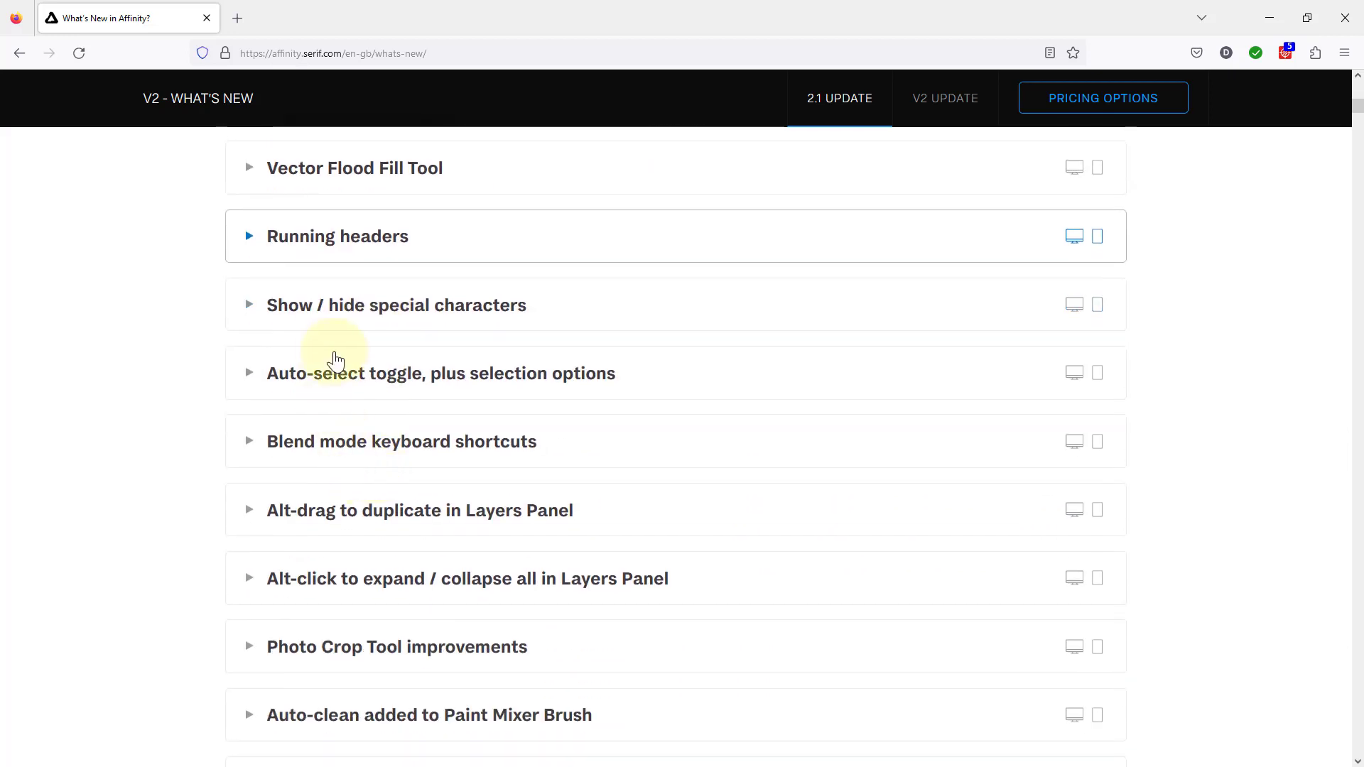
left_click(377, 313)
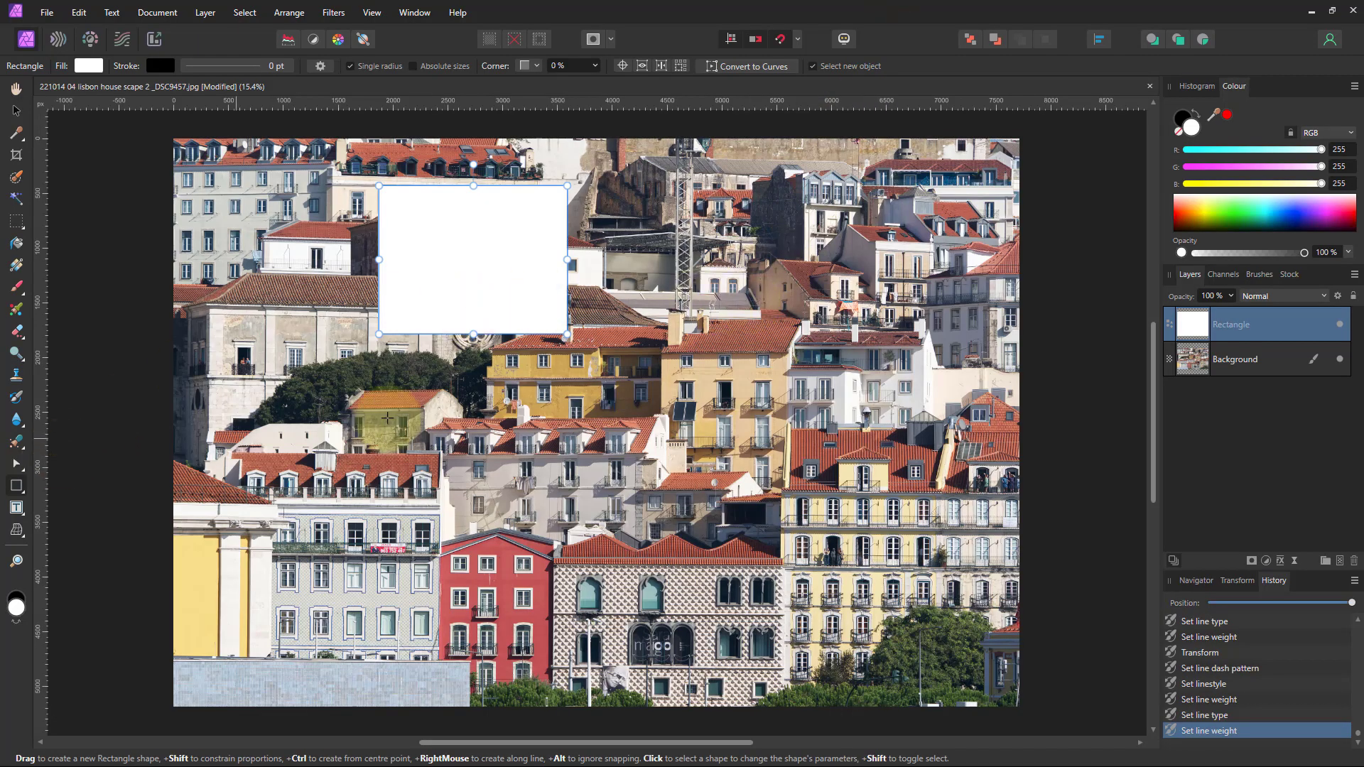
Enlarge the white rectangle down and right, then draw a Frame Text box inside it.
left_click(17, 116)
left_click_drag(567, 334, 639, 442)
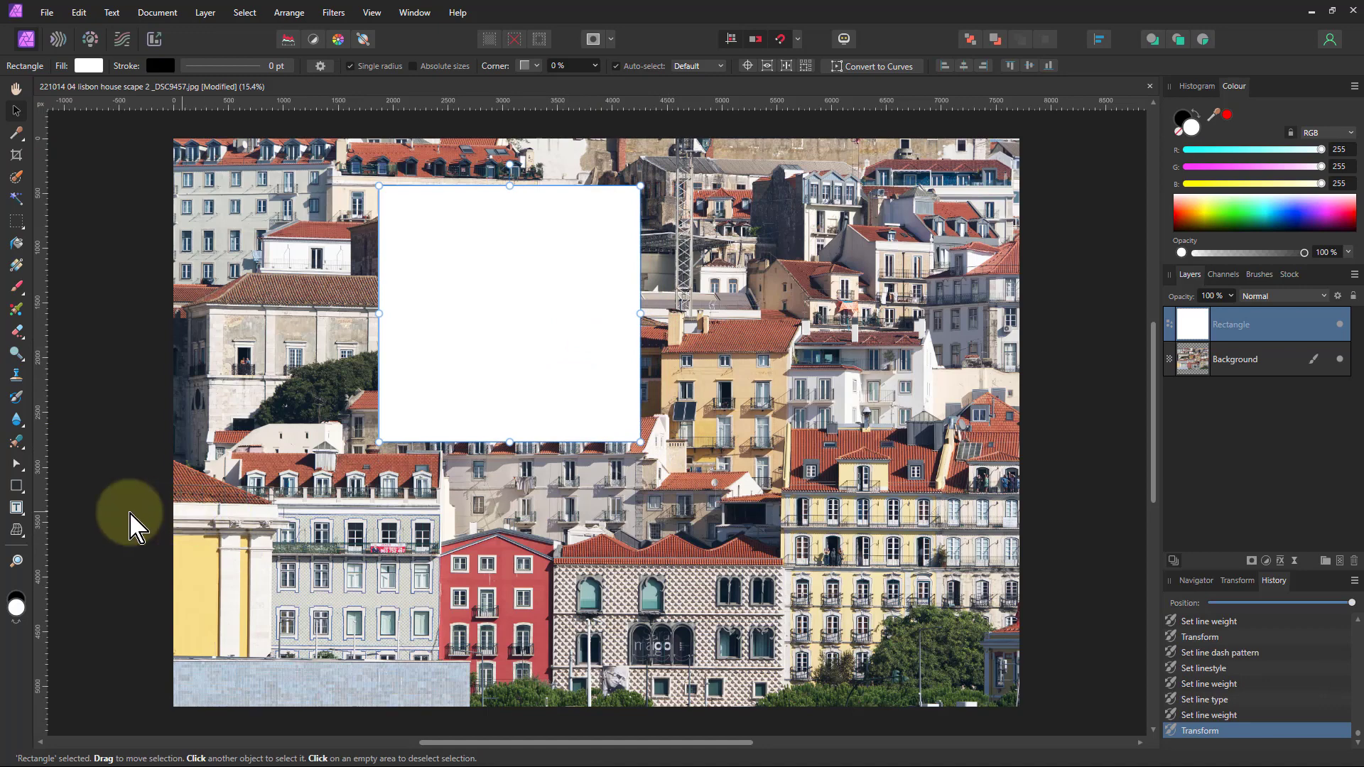
left_click(17, 508)
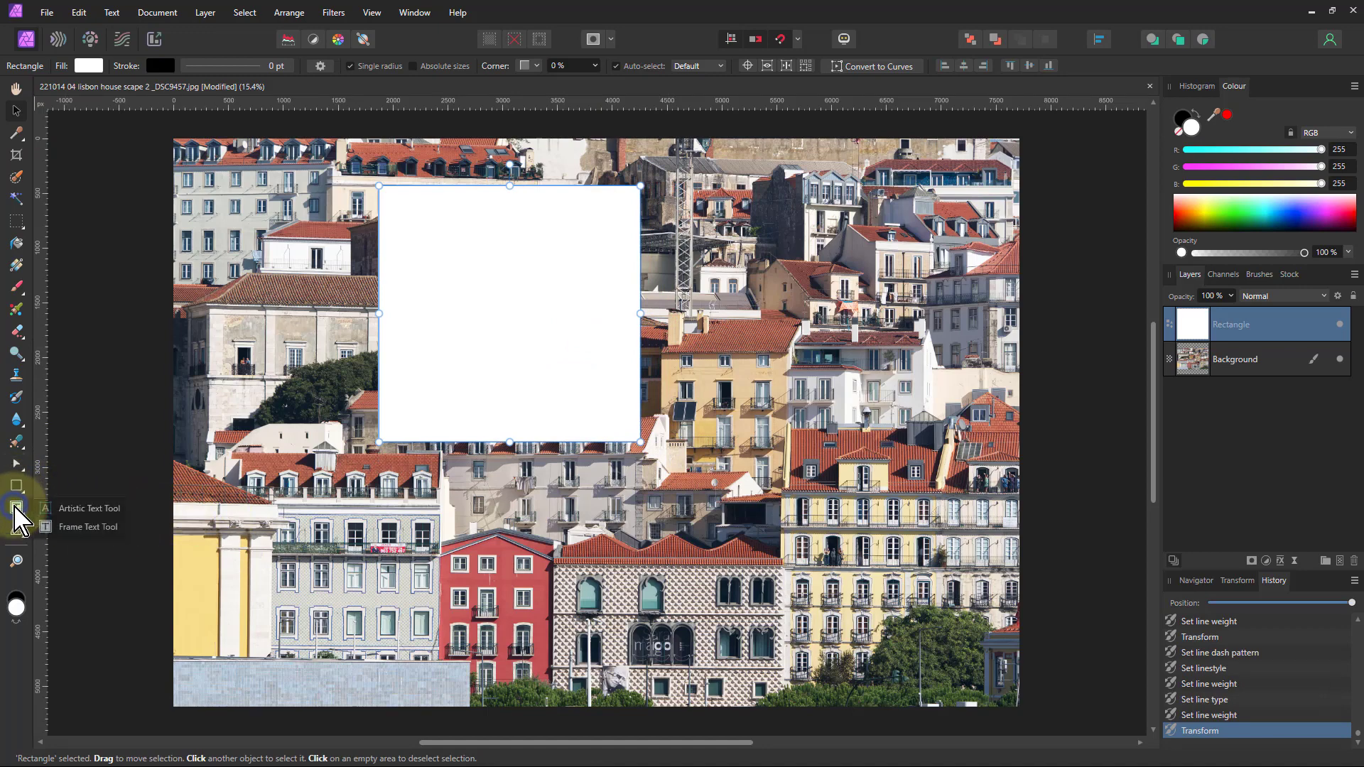
left_click(74, 530)
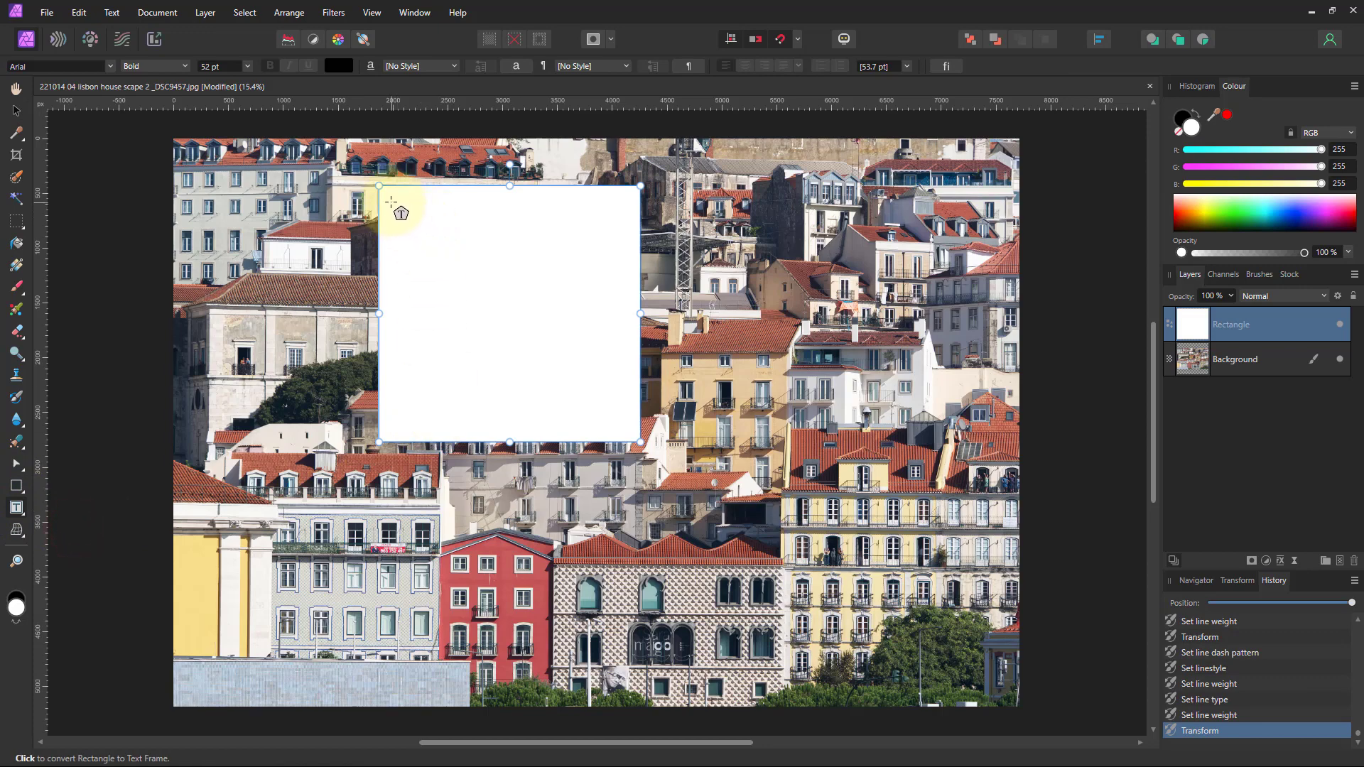
left_click_drag(392, 202, 584, 393)
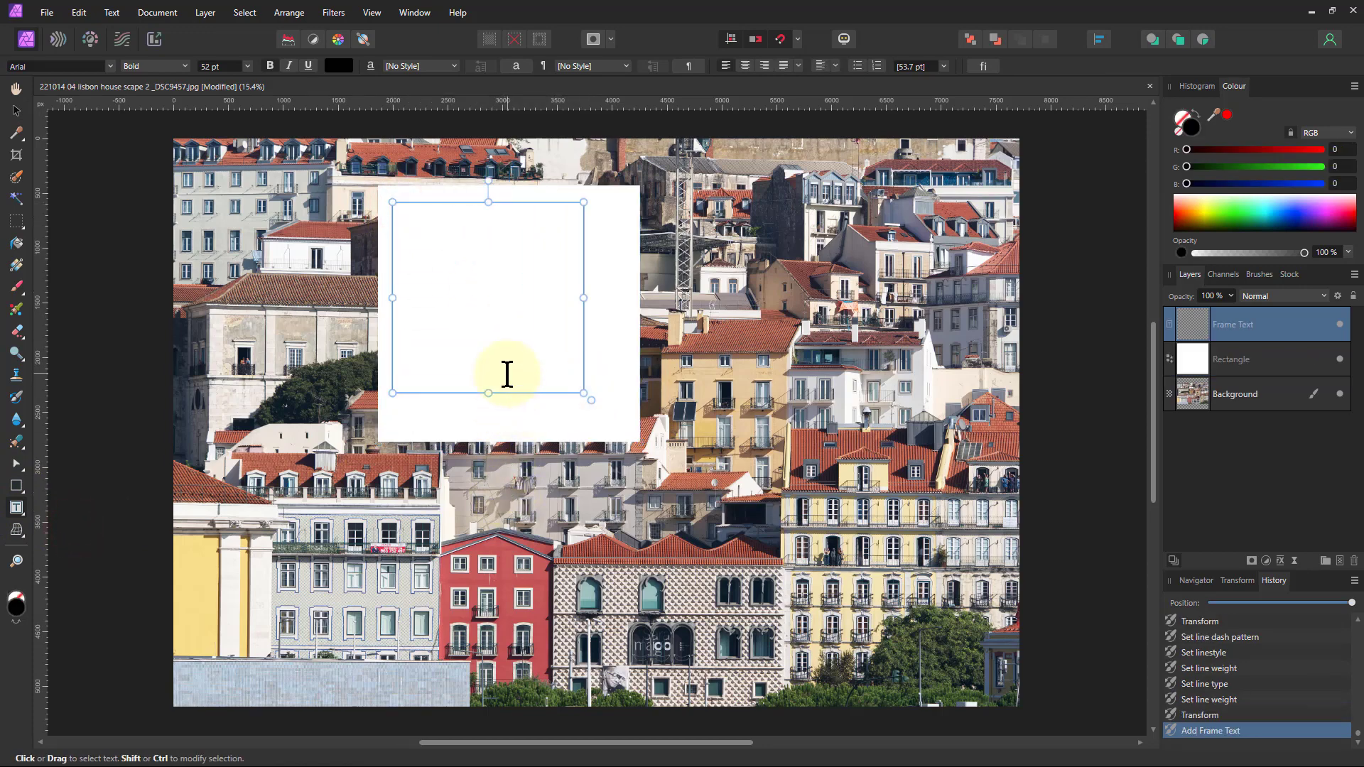
Type 'Now is' / 'the winter' / 'of our discontent' into the frame and adjust its width.
type("NOw")
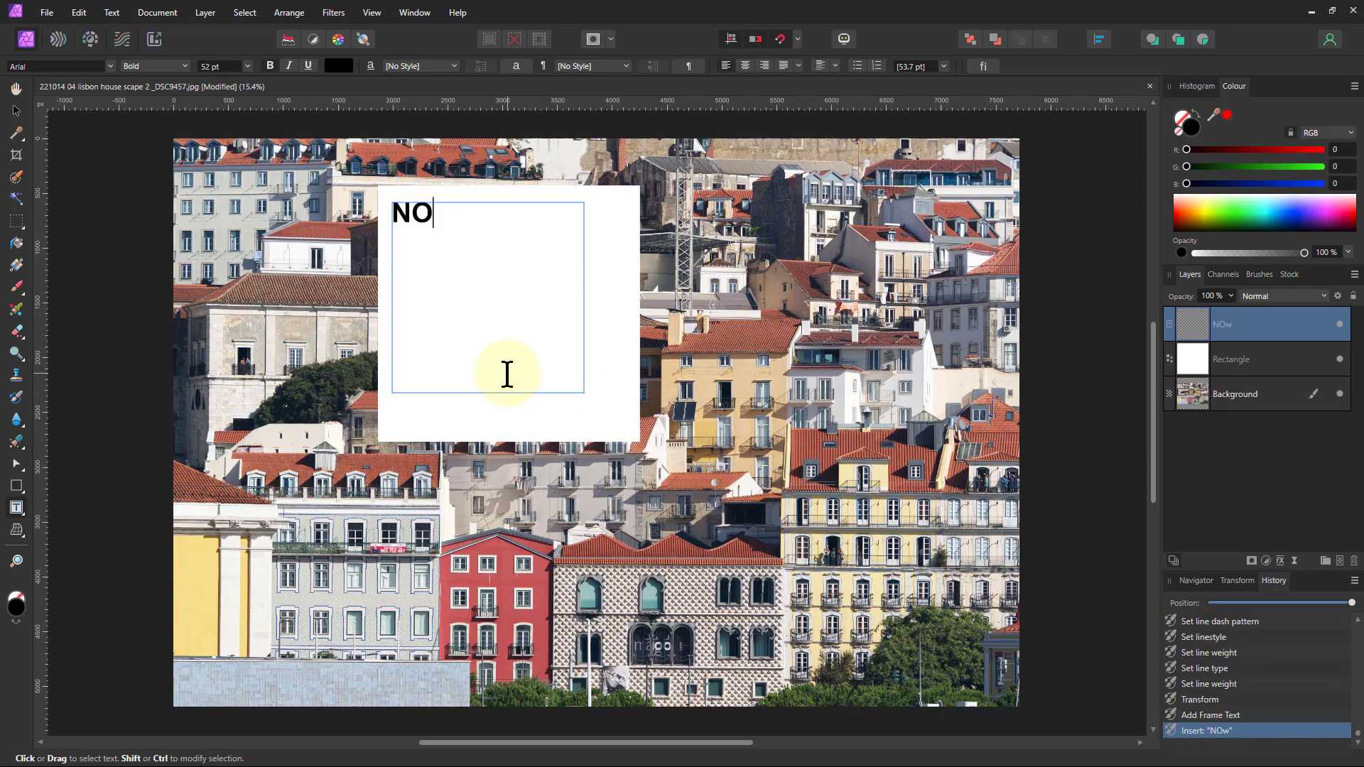
key("BackSpace")
type("ow is")
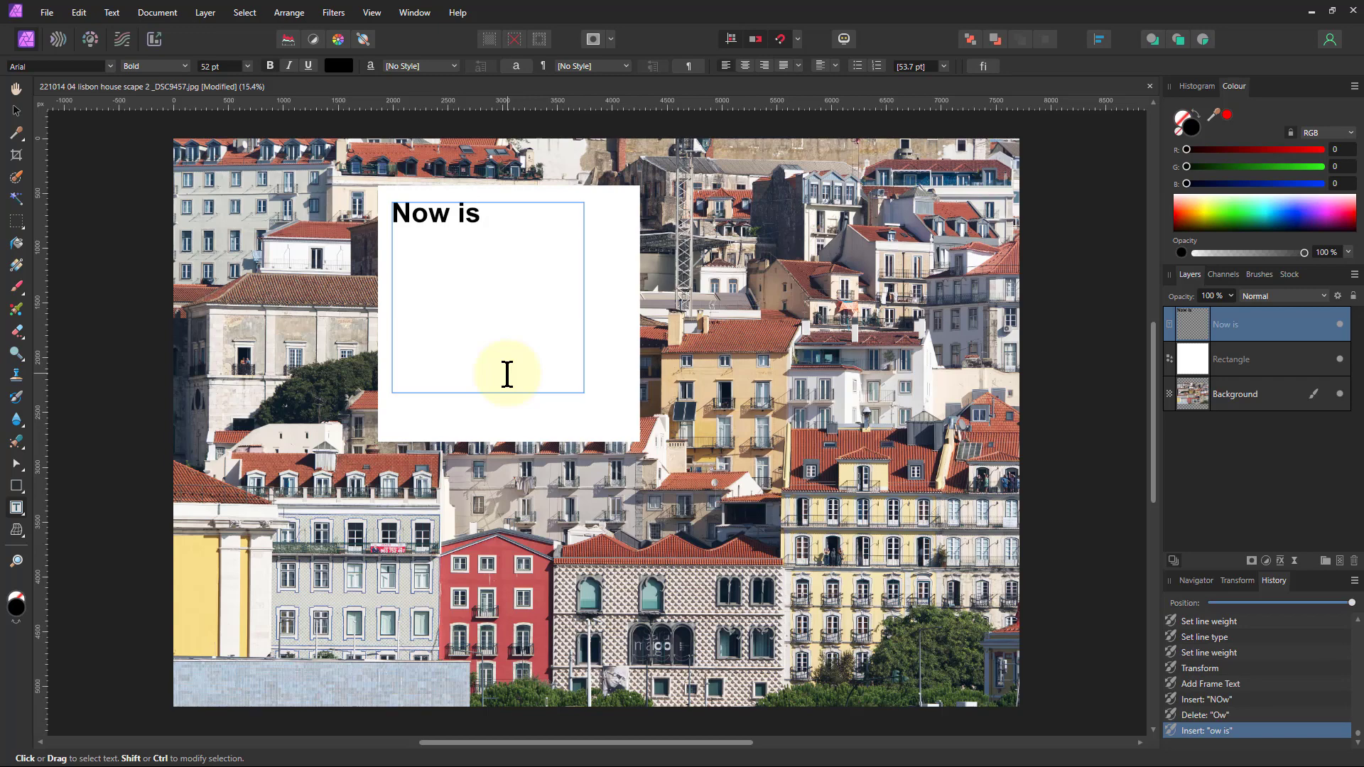
key("Return")
type("t")
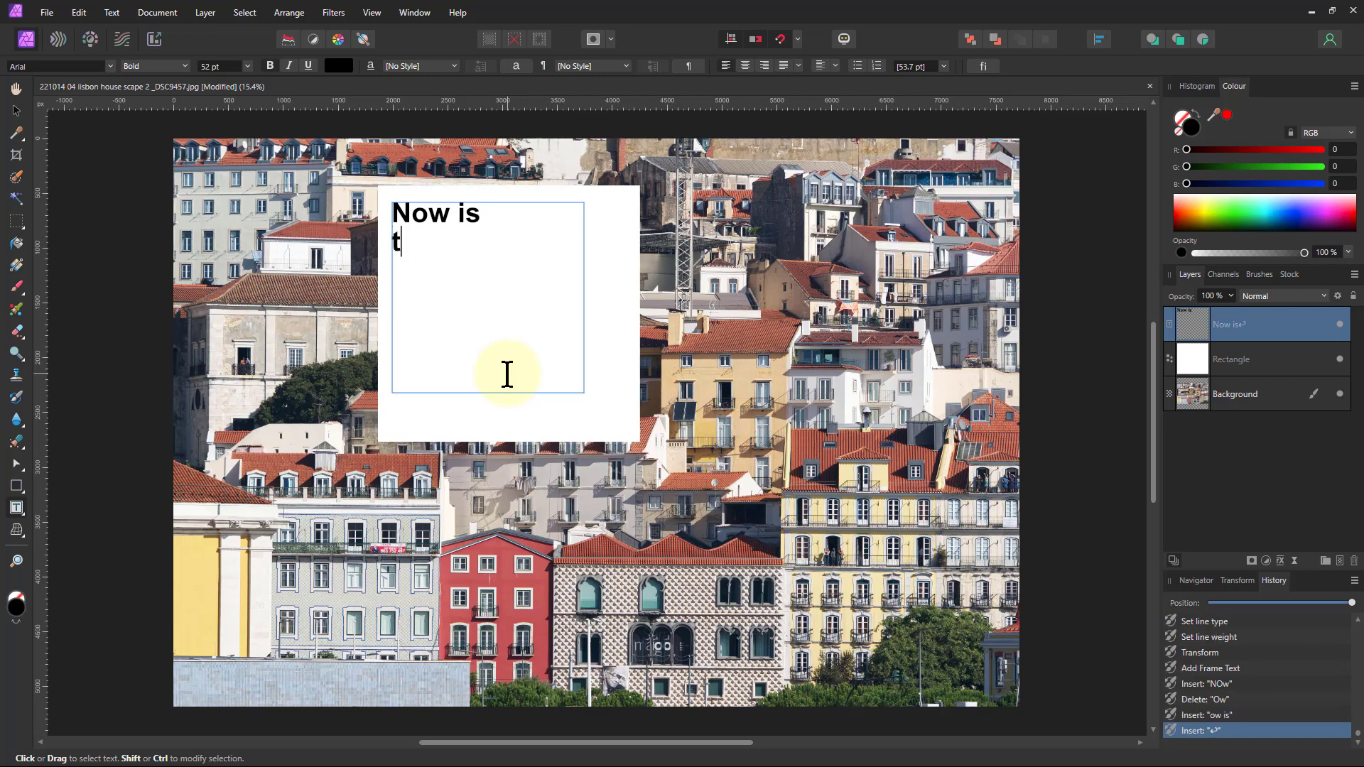
type("he winter")
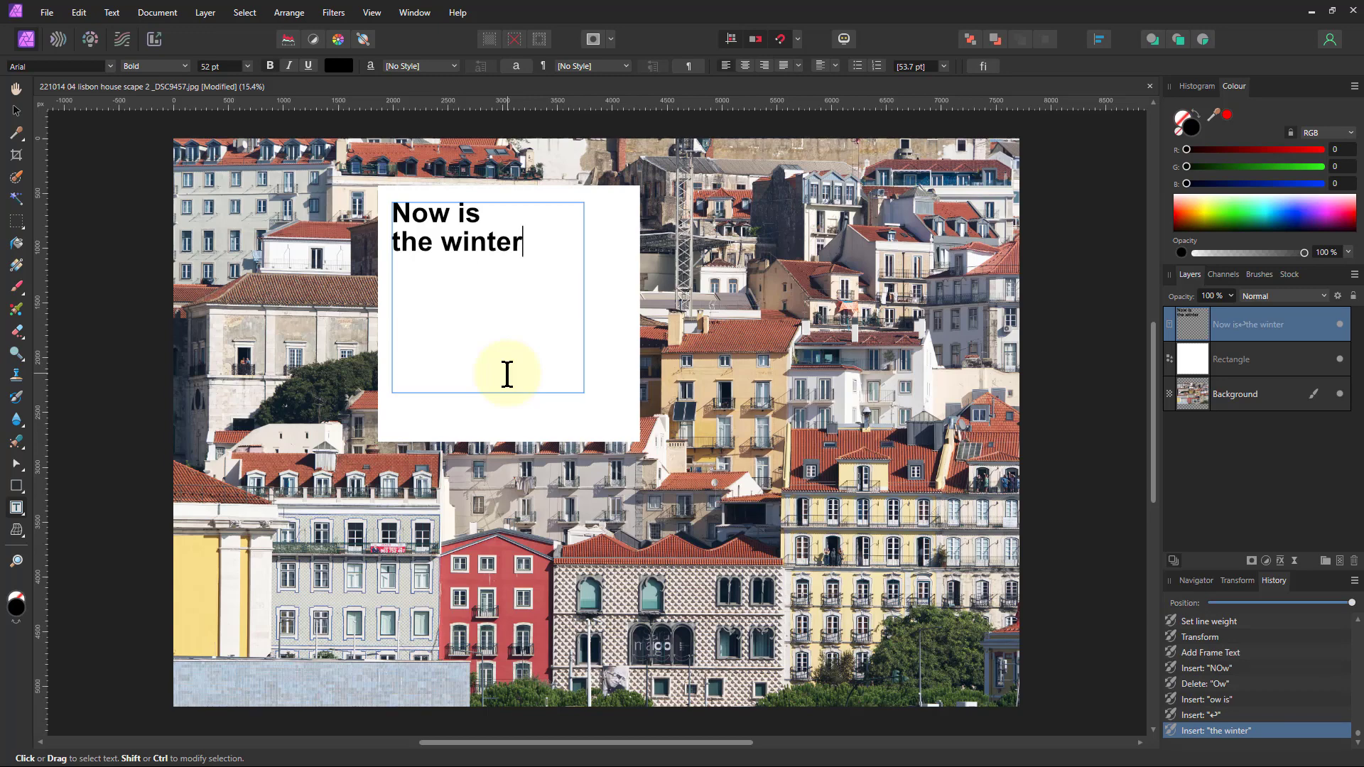
key("Return")
type("o")
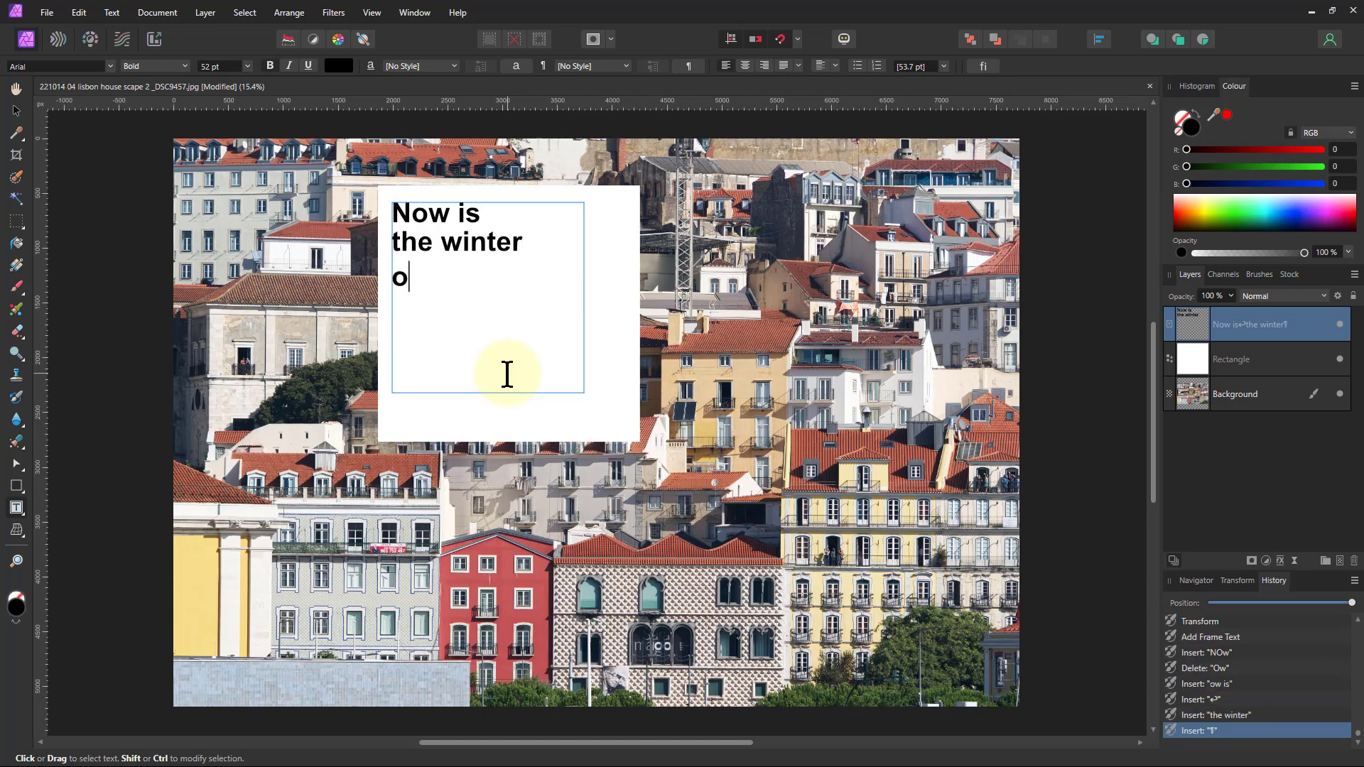
type("f our d ")
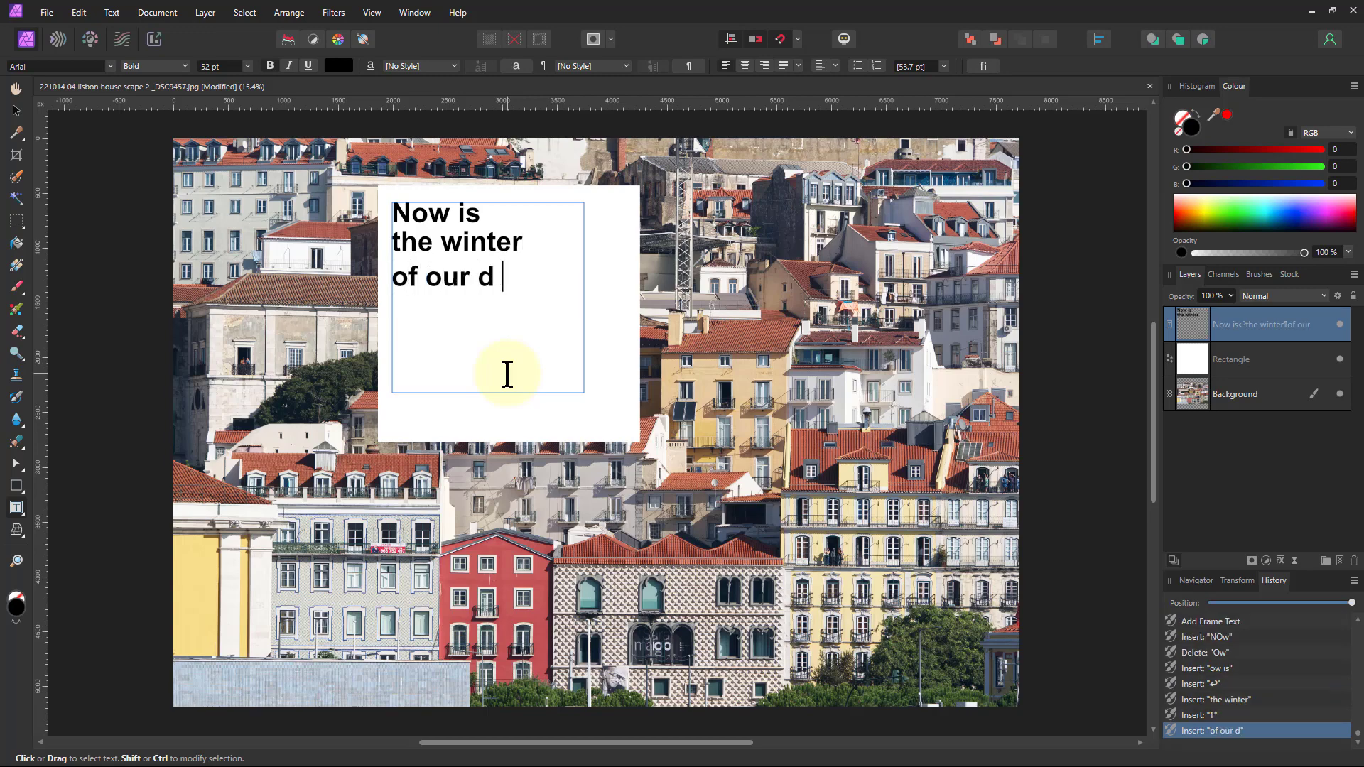
type("scontent")
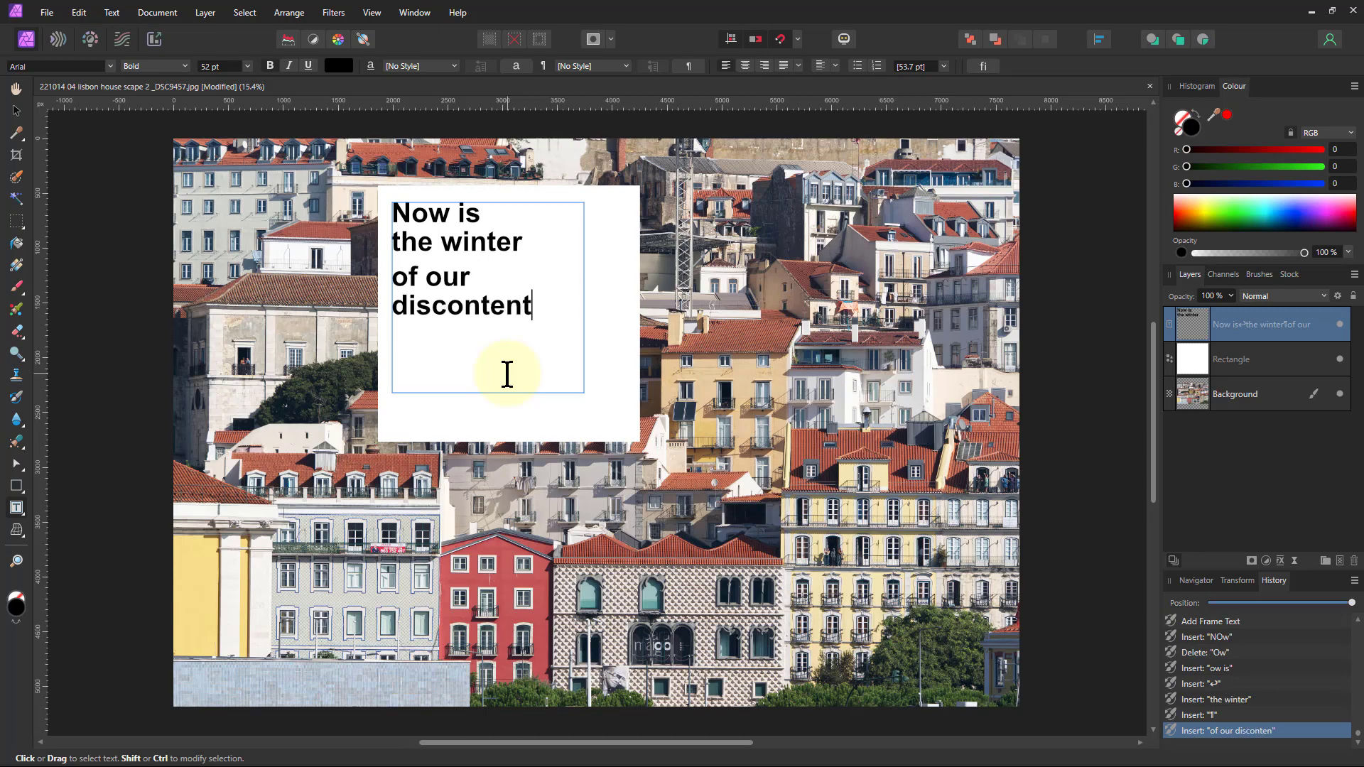
key("Escape")
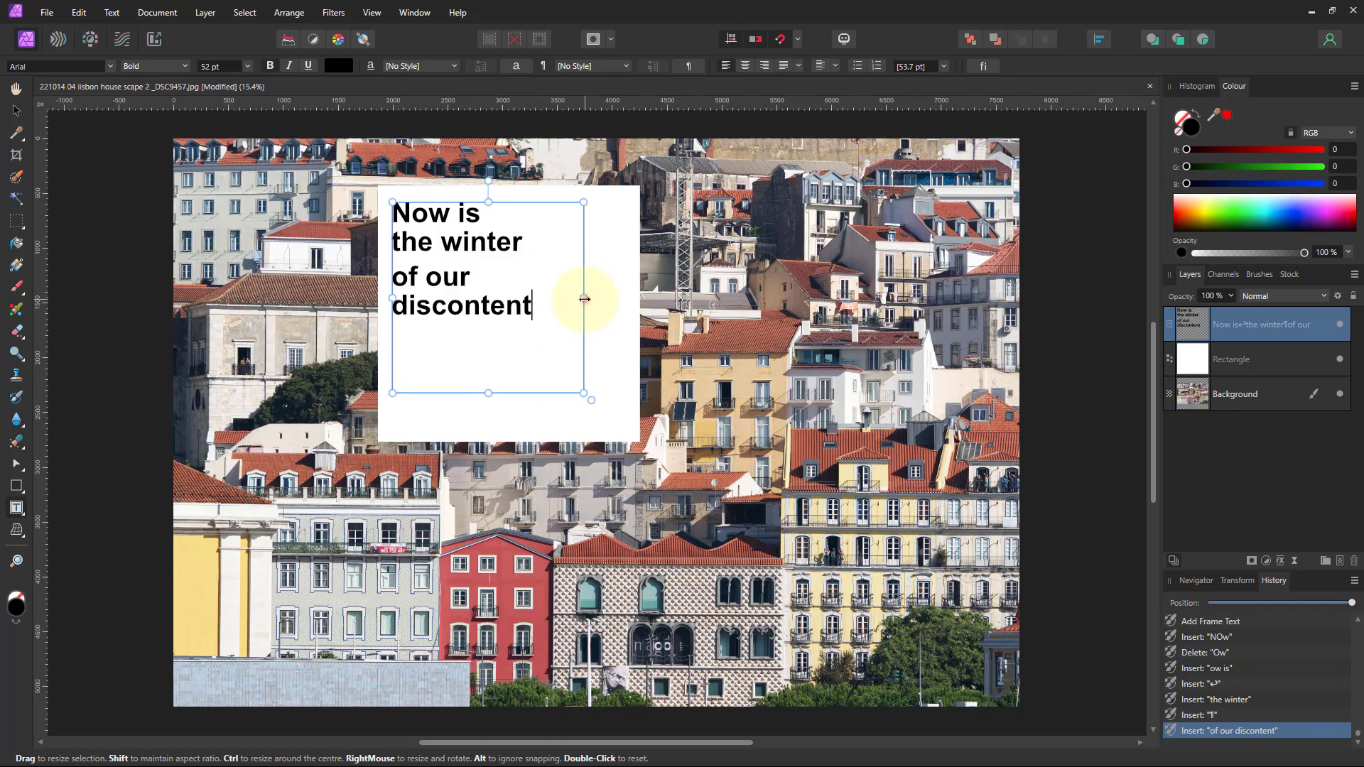
mouse_move(584, 300)
left_mouse_down()
mouse_move(628, 299)
mouse_move(557, 300)
mouse_move(584, 299)
left_mouse_up()
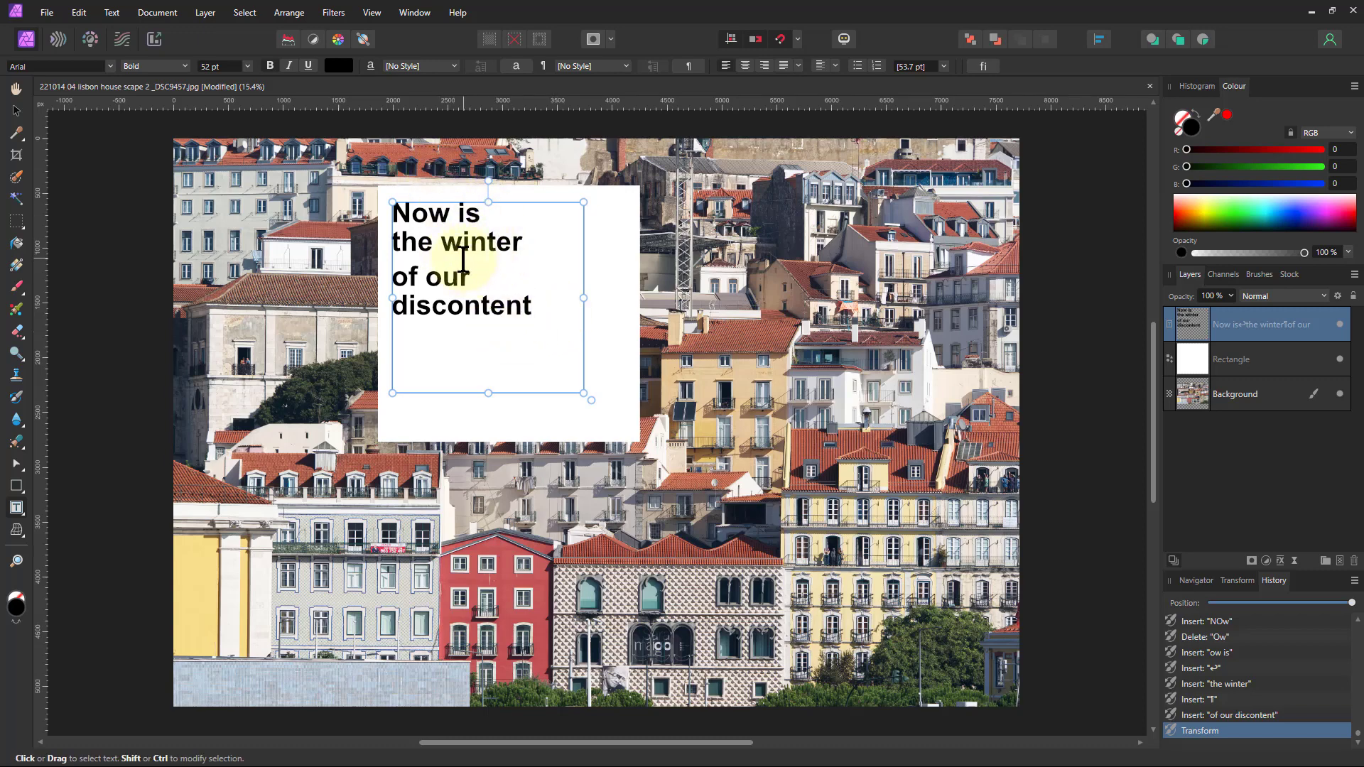
left_click(393, 341)
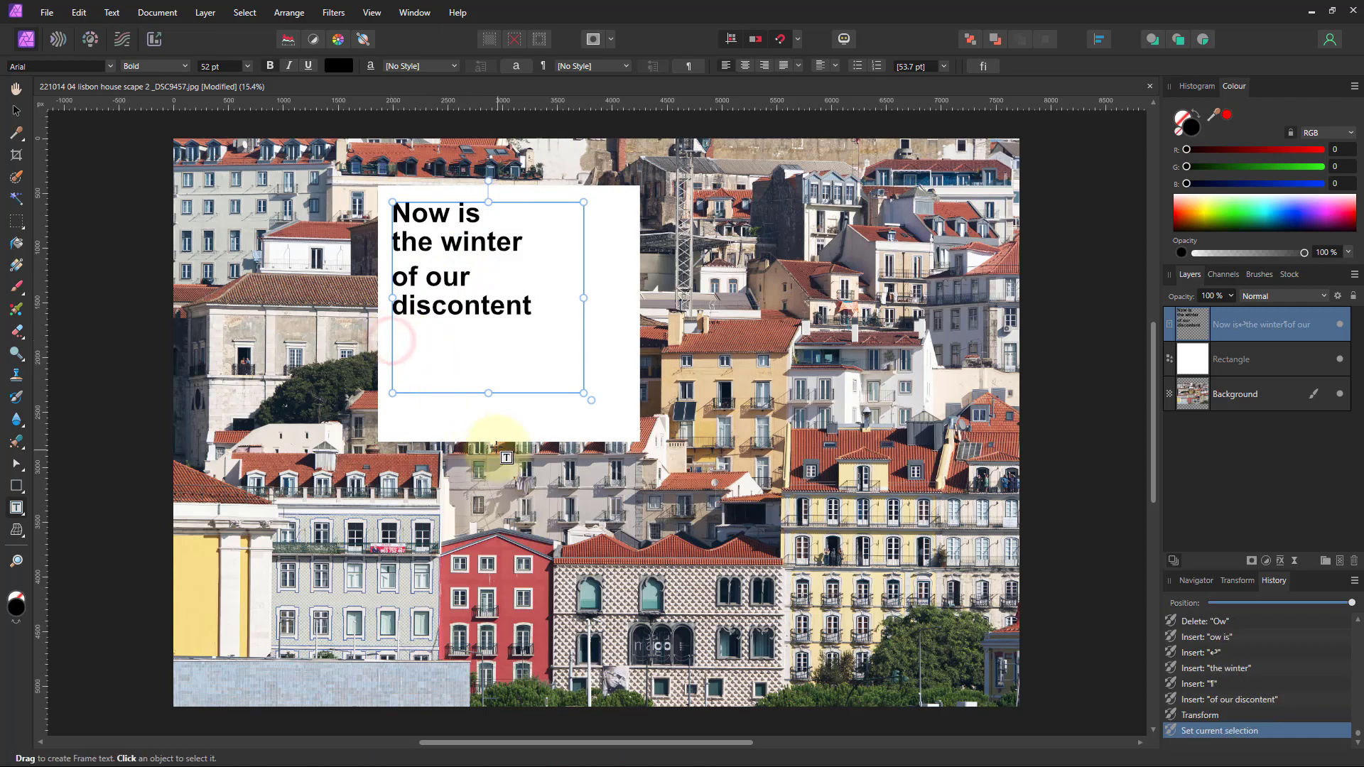
Turn on Text > Show Special Characters and zoom in on the frame text.
left_click(116, 19)
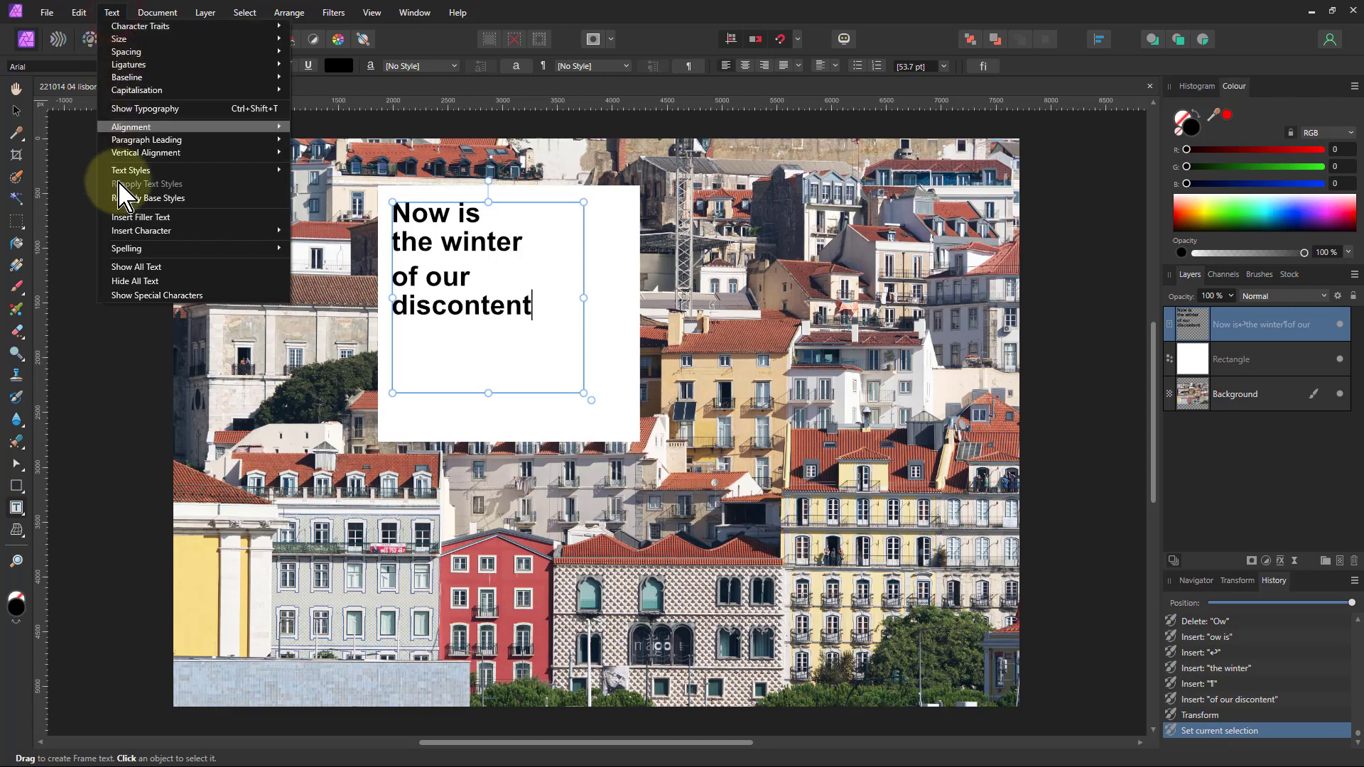
left_click(152, 295)
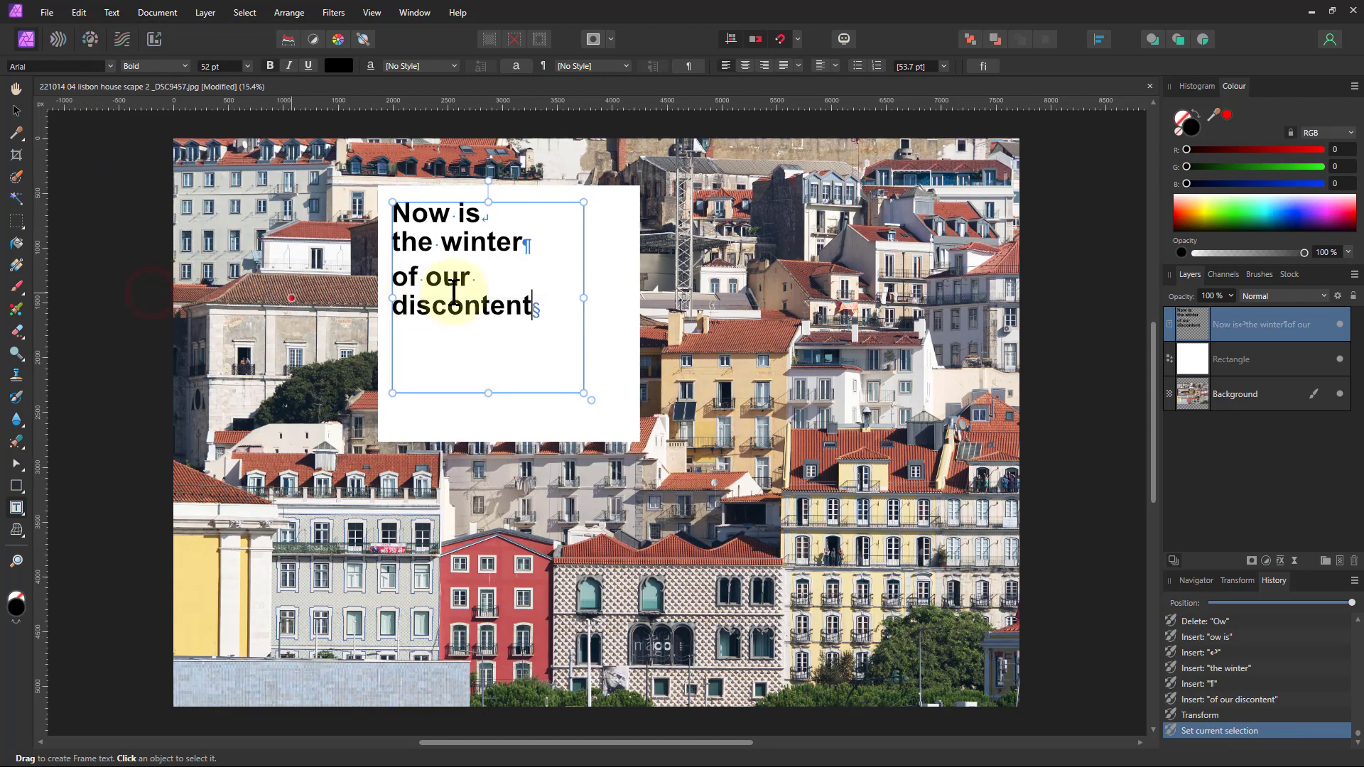
scroll(449, 189, "up", 2)
scroll(449, 189, "up", 2)
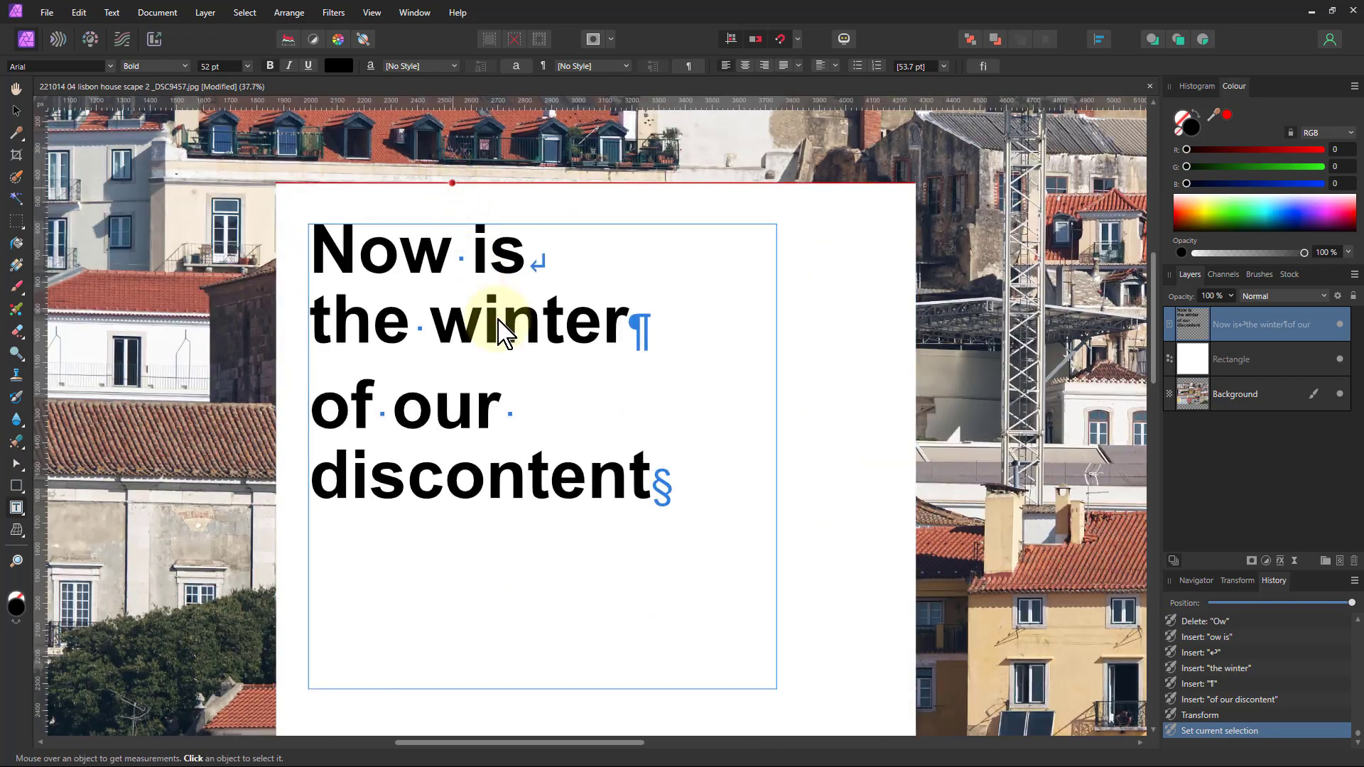
left_click(497, 318)
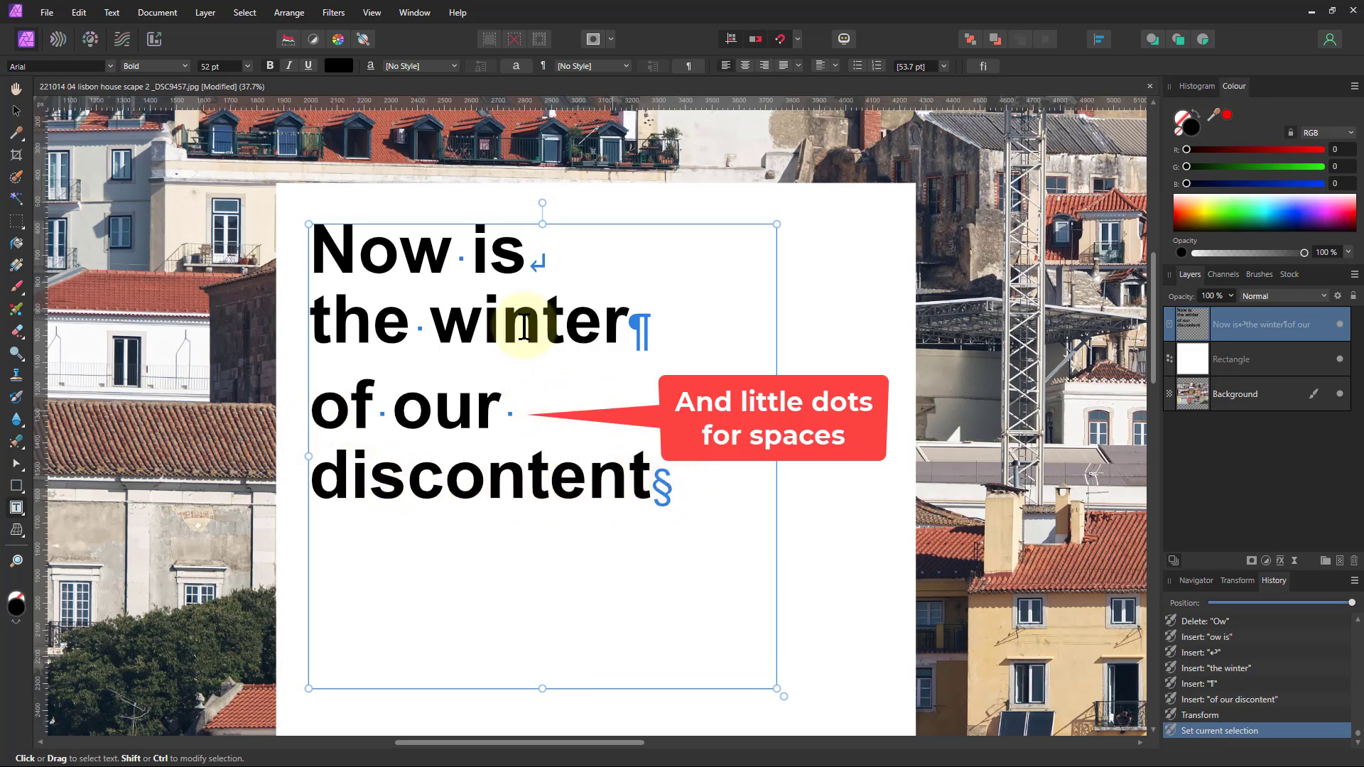
Uncheck Show Special Characters in the Text menu so the marks disappear.
left_click(112, 12)
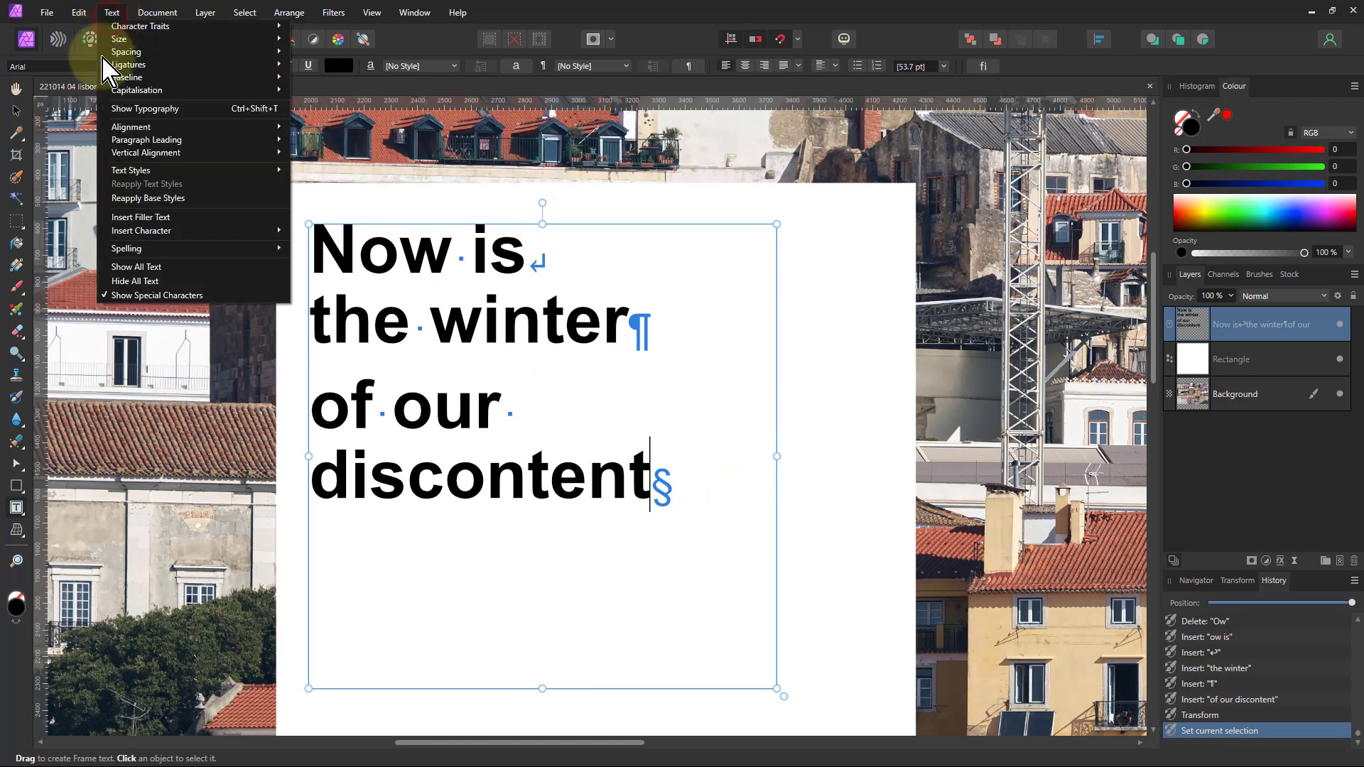
left_click(157, 295)
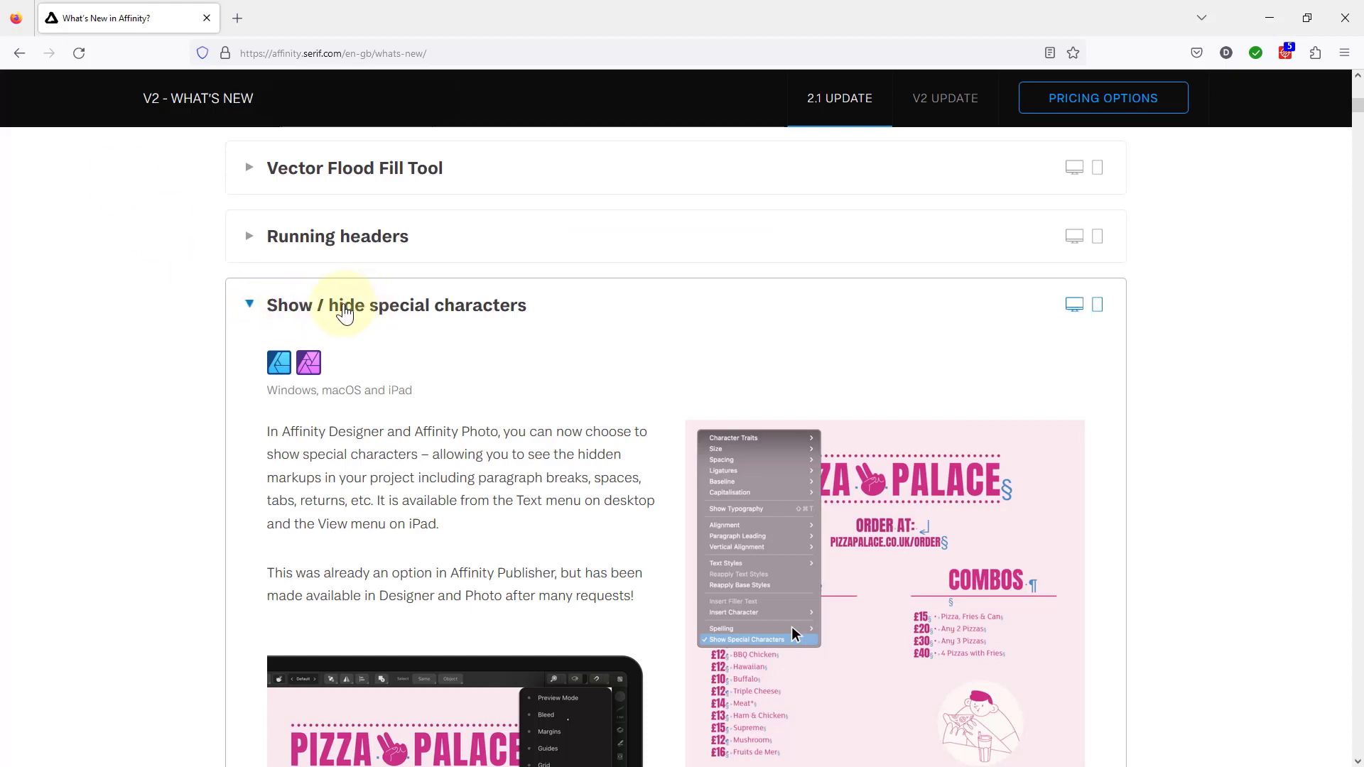
Collapse 'Show / hide special characters', then expand and collapse 'Auto-select toggle, plus selection options'.
left_click(344, 304)
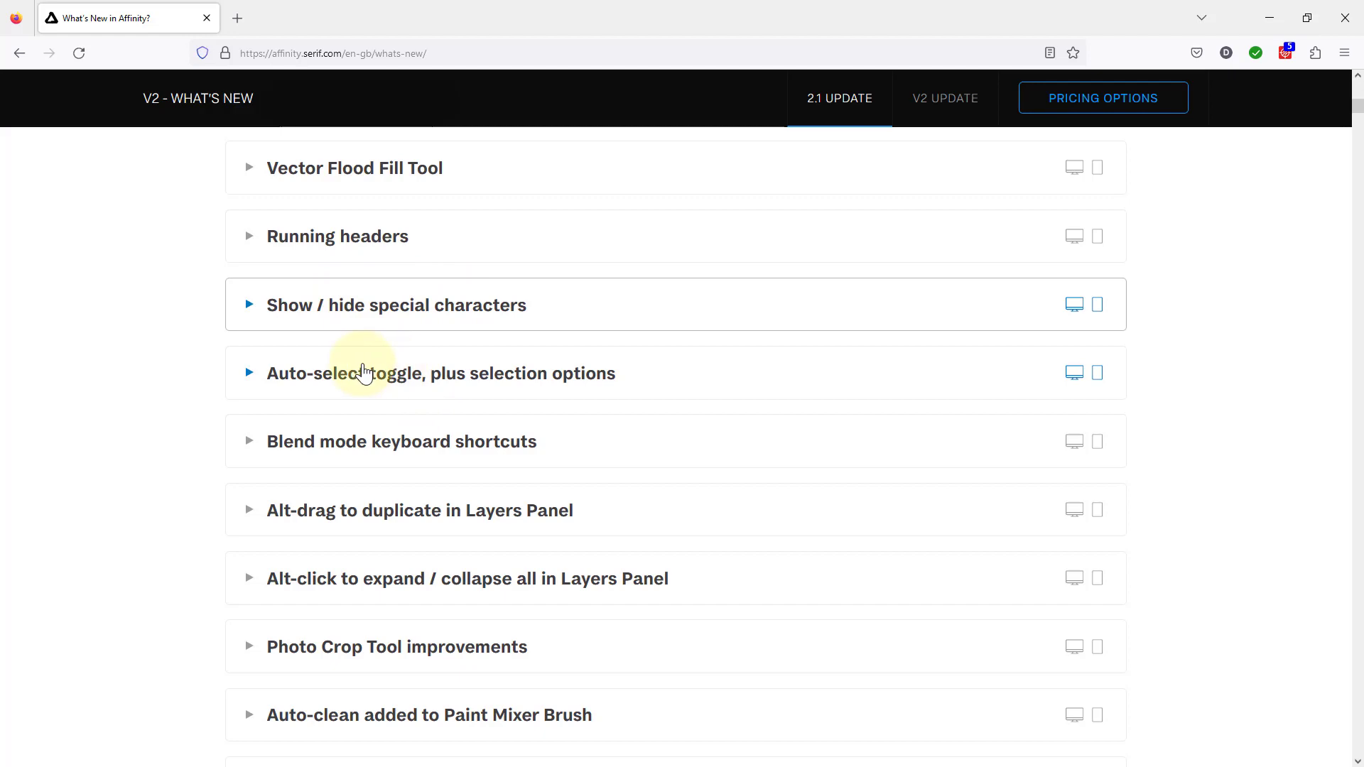
left_click(417, 380)
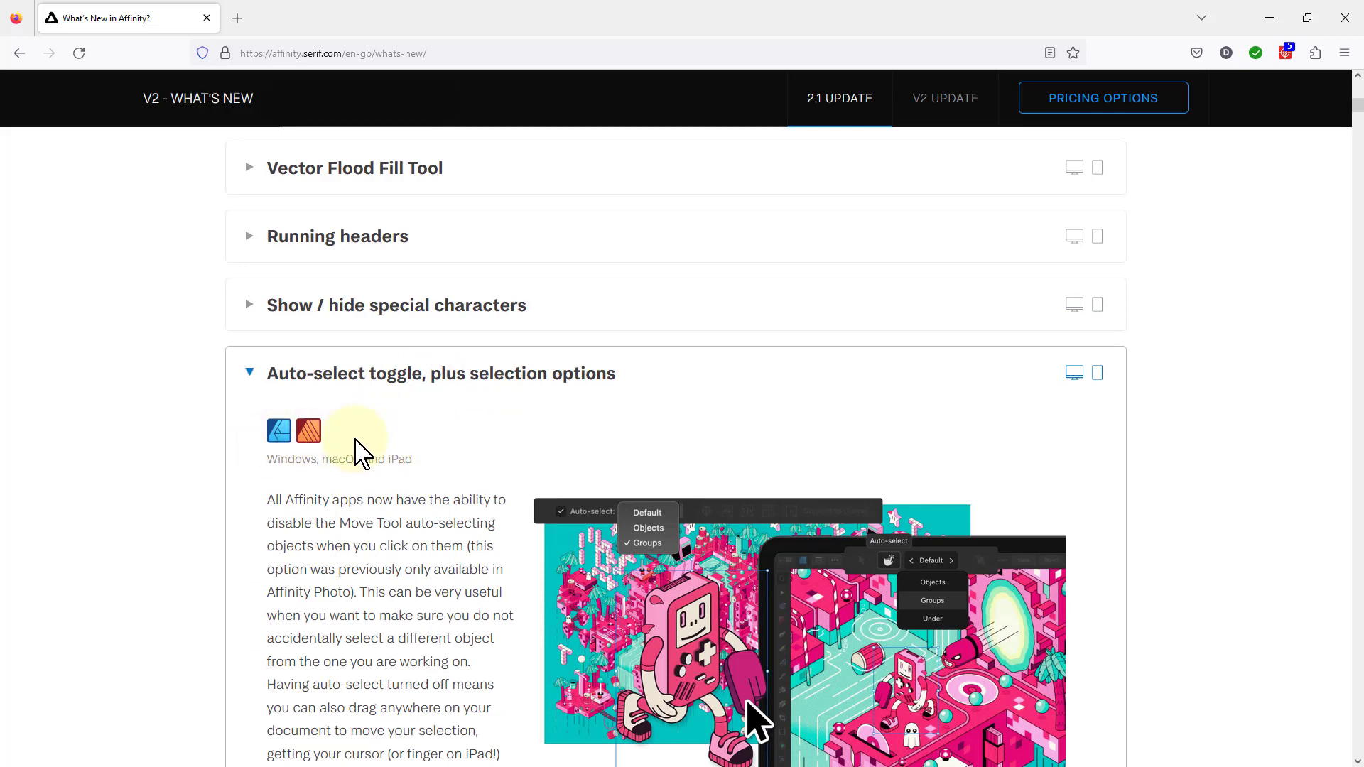
left_click(401, 384)
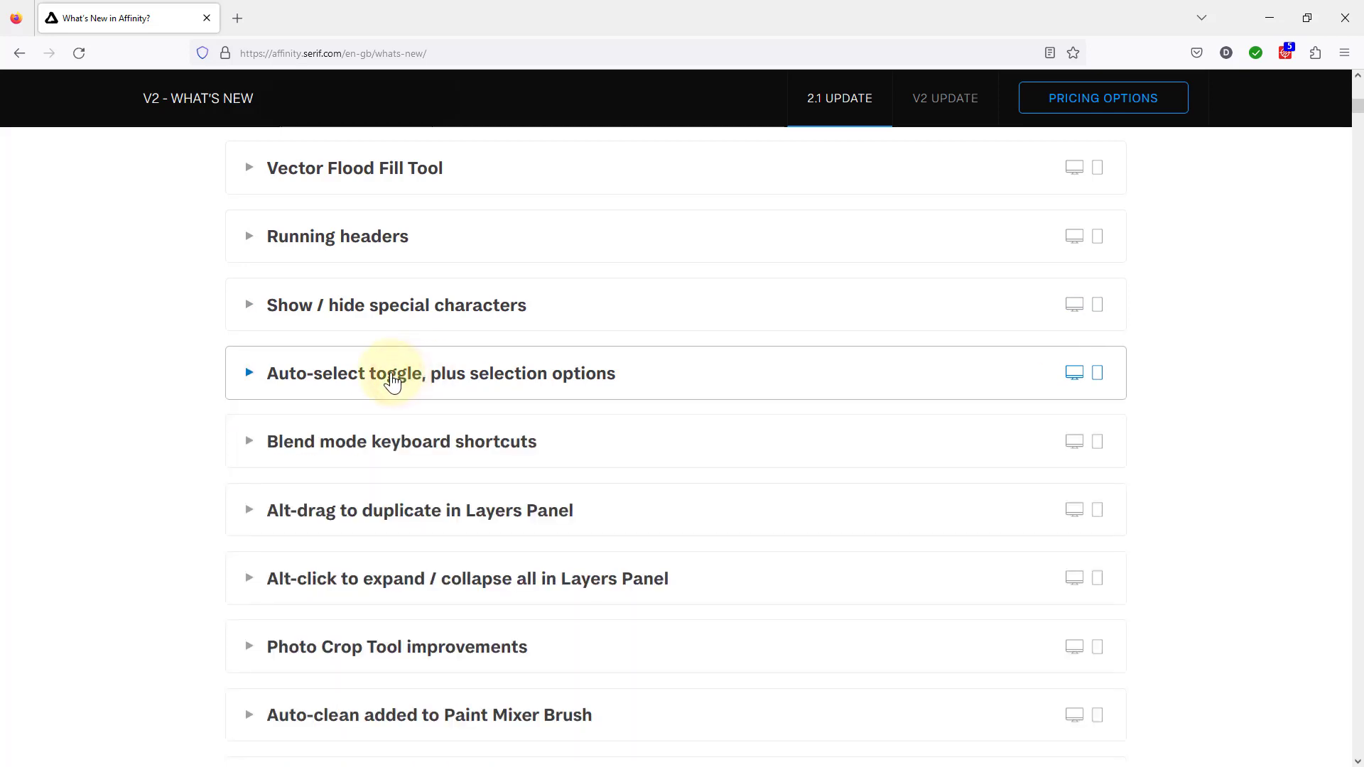